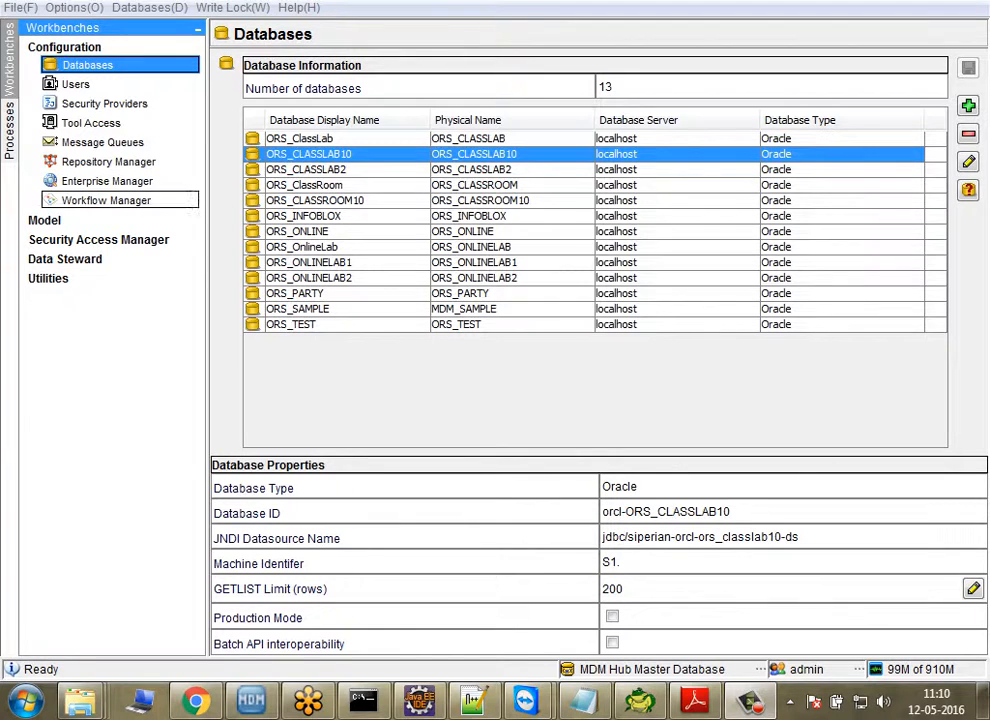
- Expand the Model, Security Access Manager, Data Steward and Utilities workbenches, view the Hierarchies tool, and open Hierarchy Manager
click(44, 220)
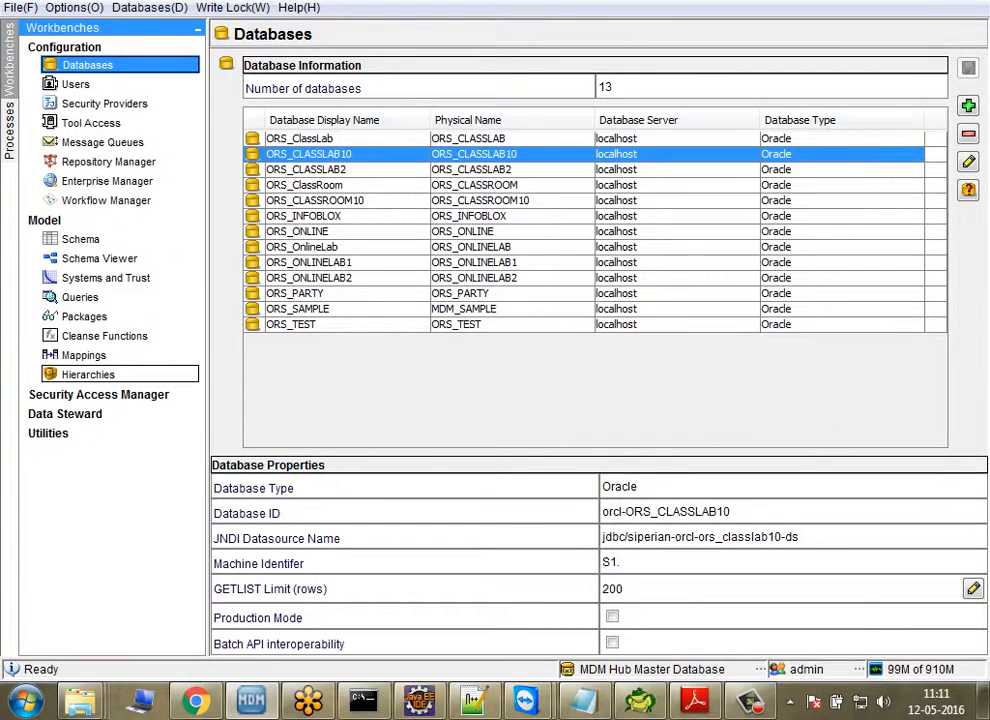
click(65, 413)
click(99, 394)
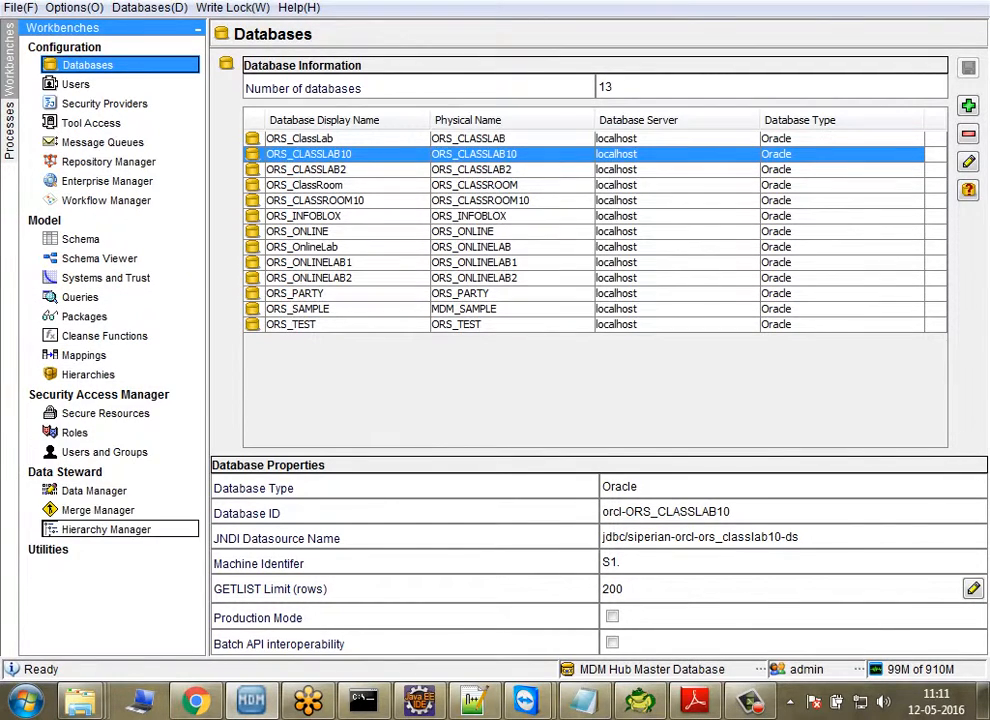
click(106, 529)
click(48, 549)
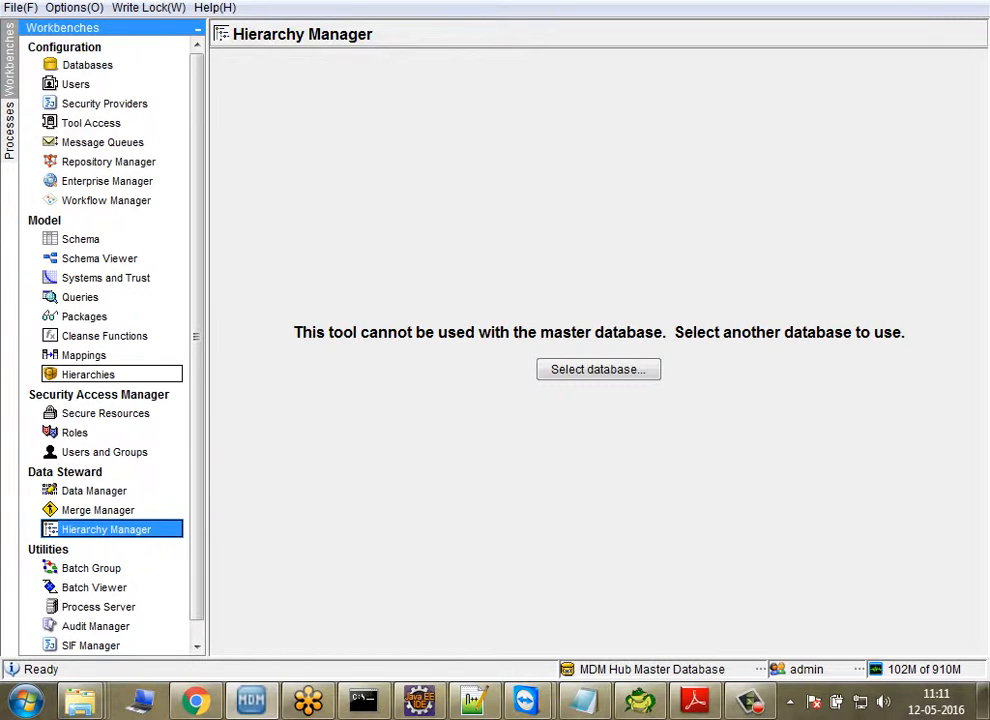
click(90, 374)
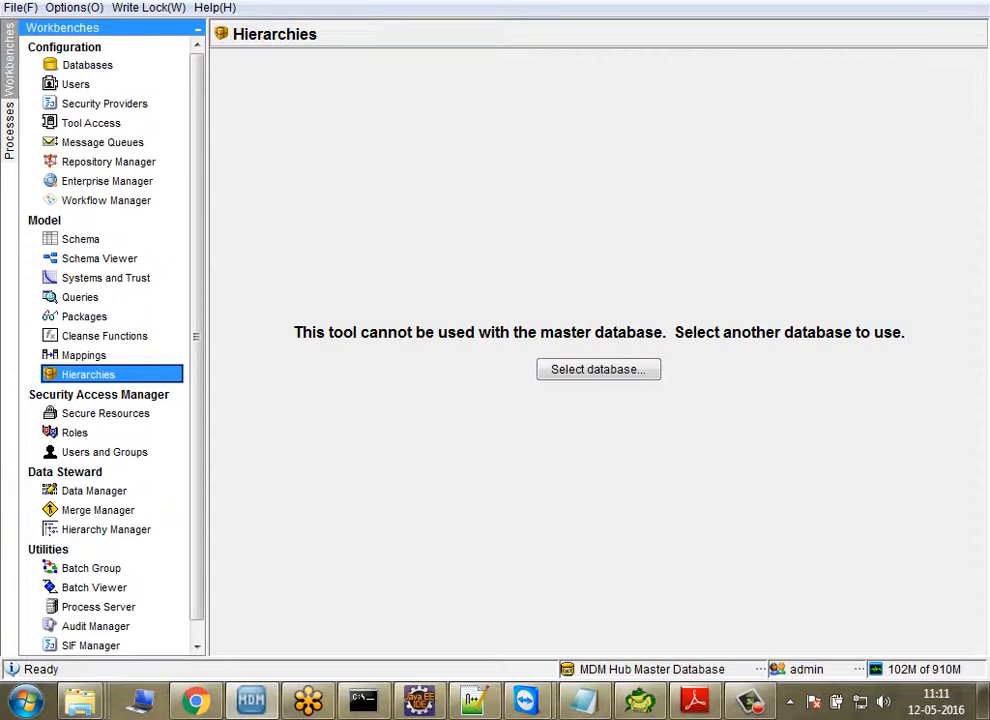
click(105, 529)
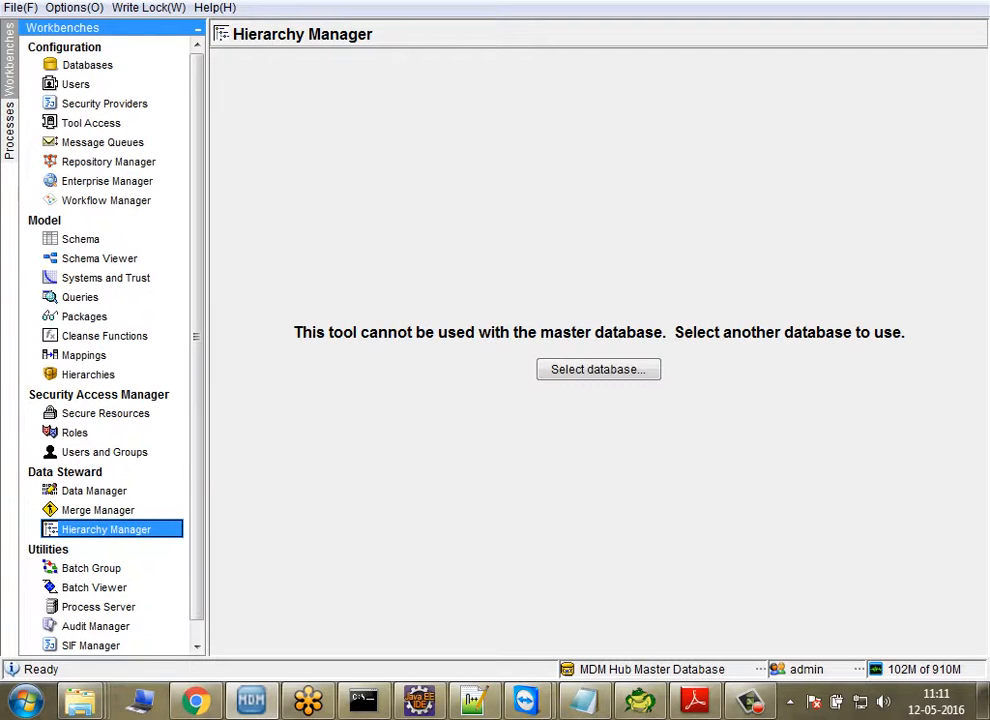
- Connect Hierarchy Manager to the ORS_SAMPLE database and allow the Informatica Hub Administration Console application to run
key(Return)
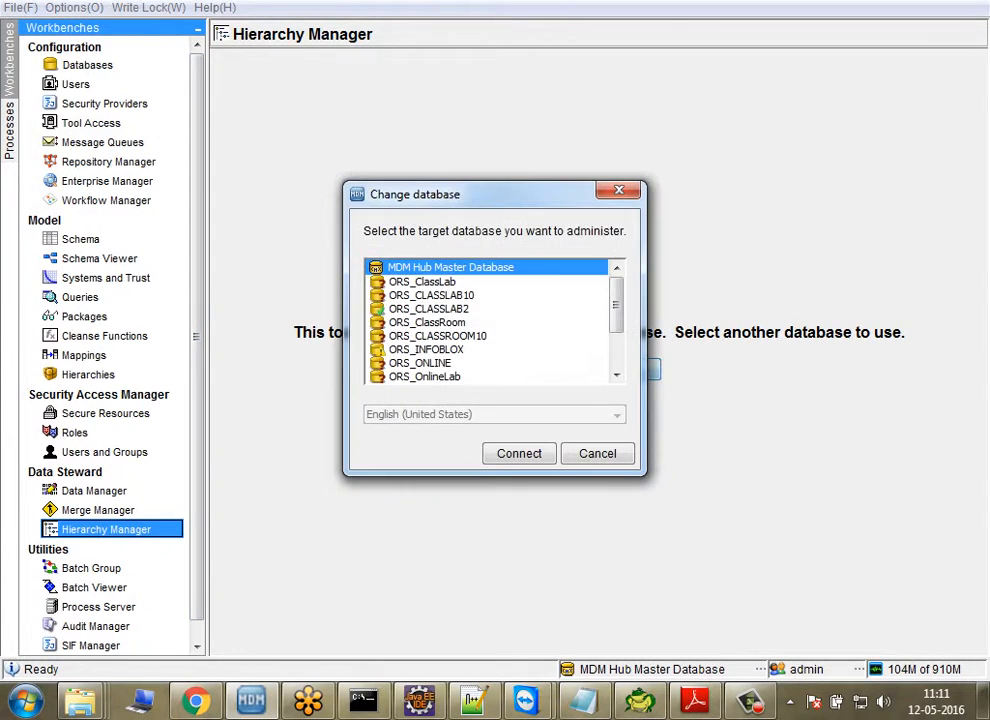
scroll(490, 320, down, 2)
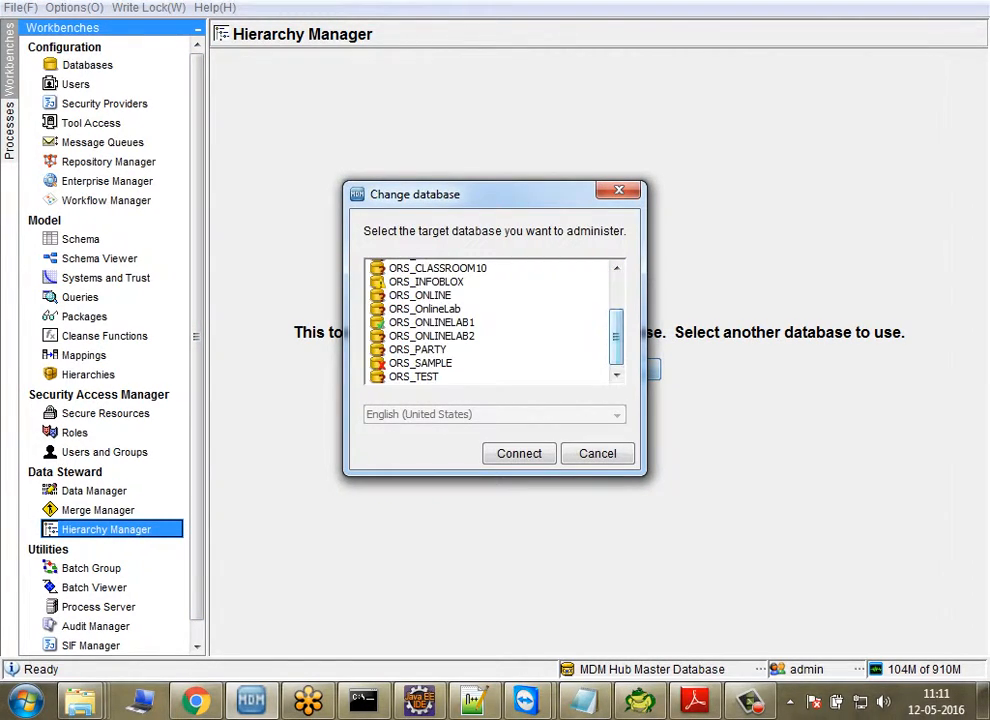
double_click(420, 363)
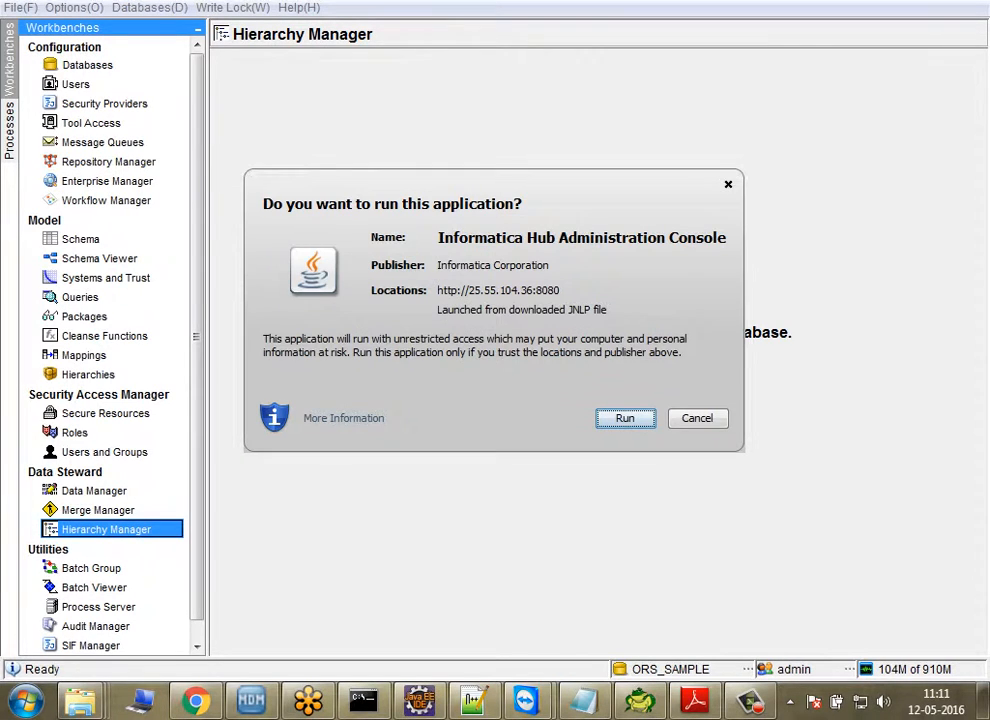
key(Return)
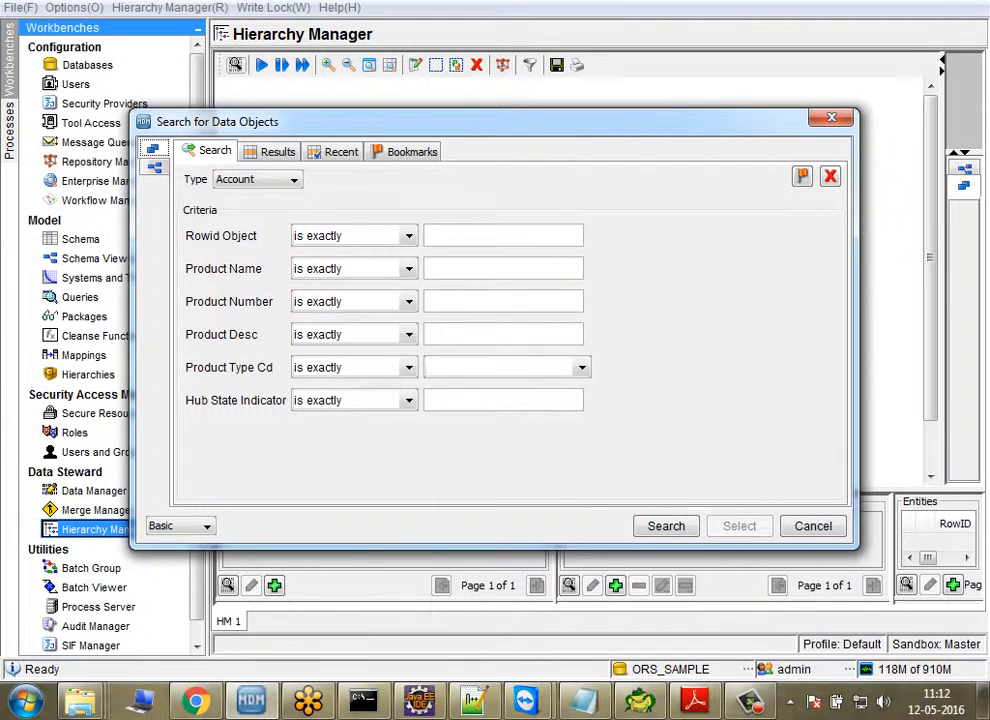
- Search for data objects of type Product whose Rowid Object is not empty
click(294, 180)
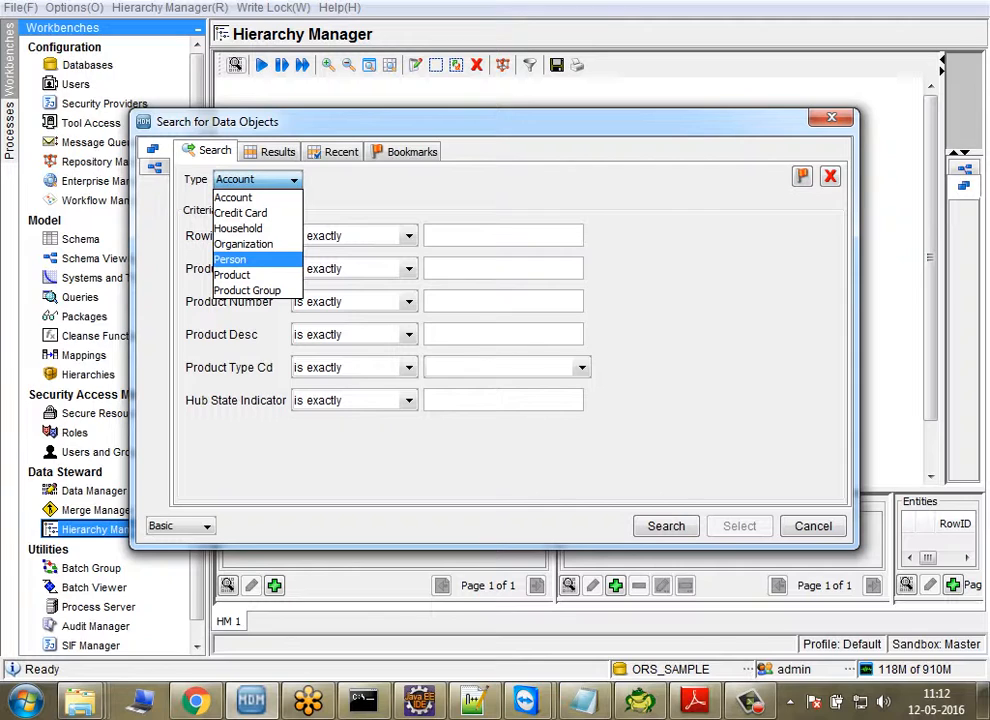
key(Down)
key(Up)
key(Down)
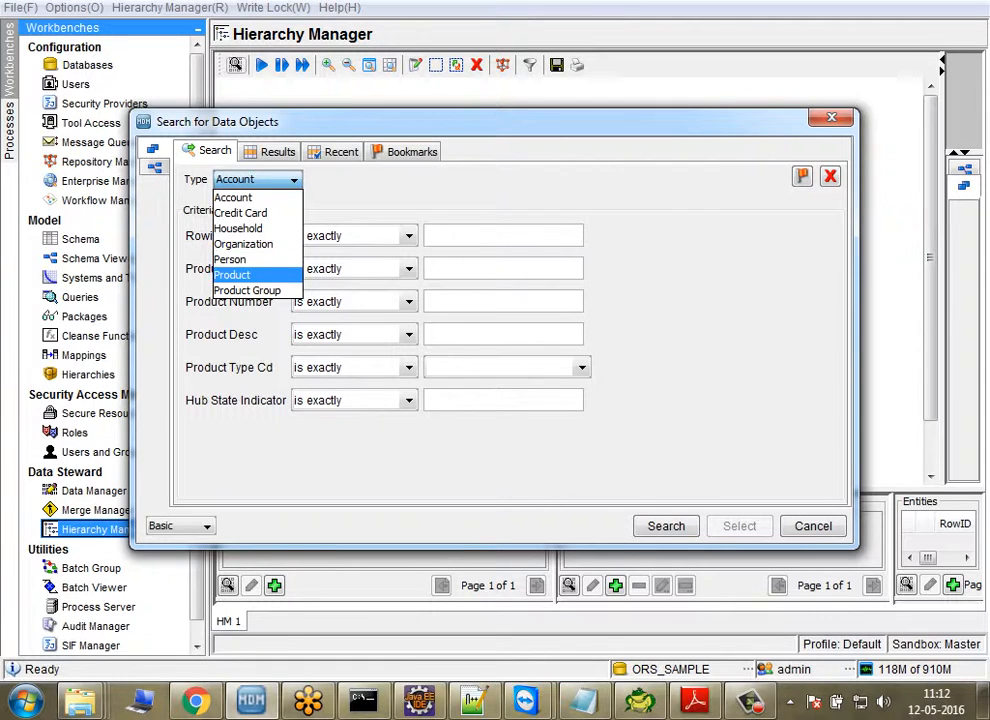
key(Return)
click(409, 236)
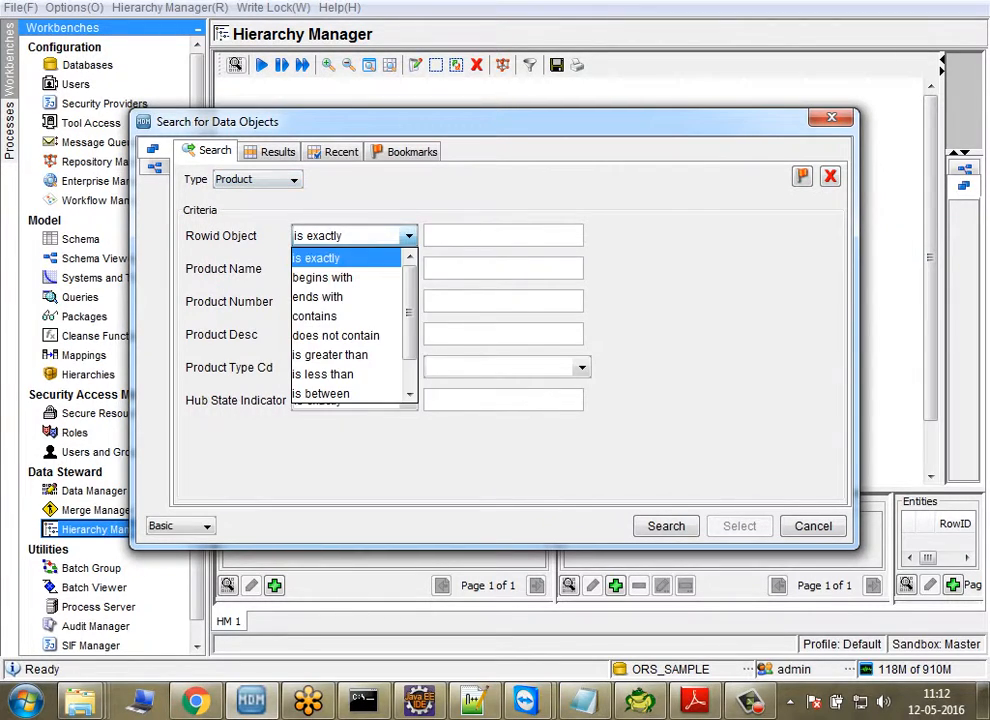
drag(409, 318, 409, 348)
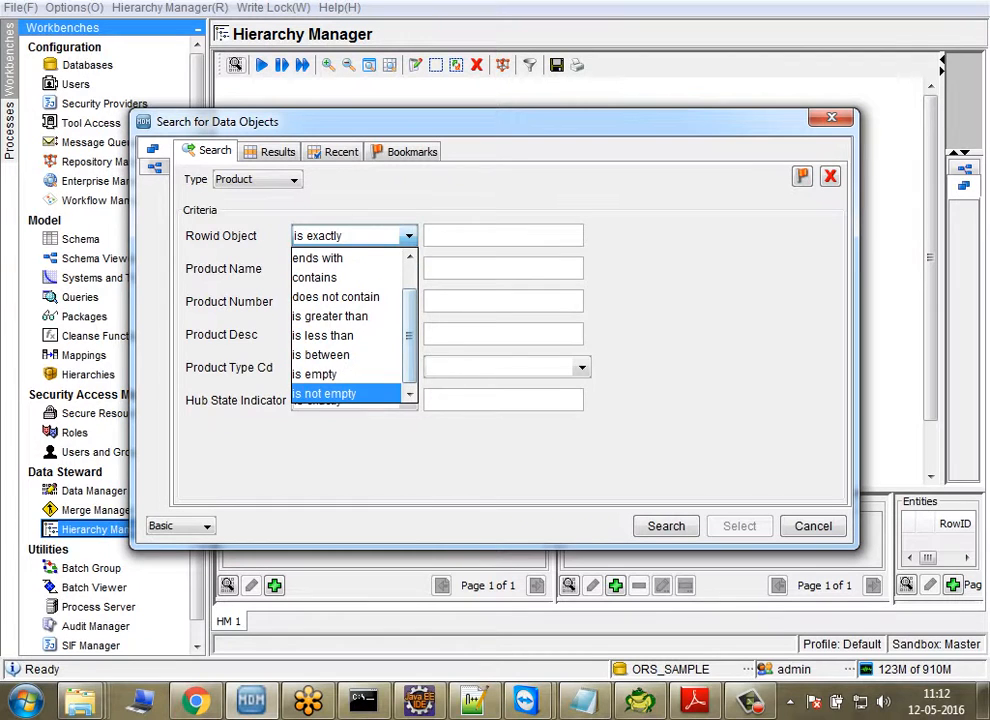
key(Return)
key(Return)
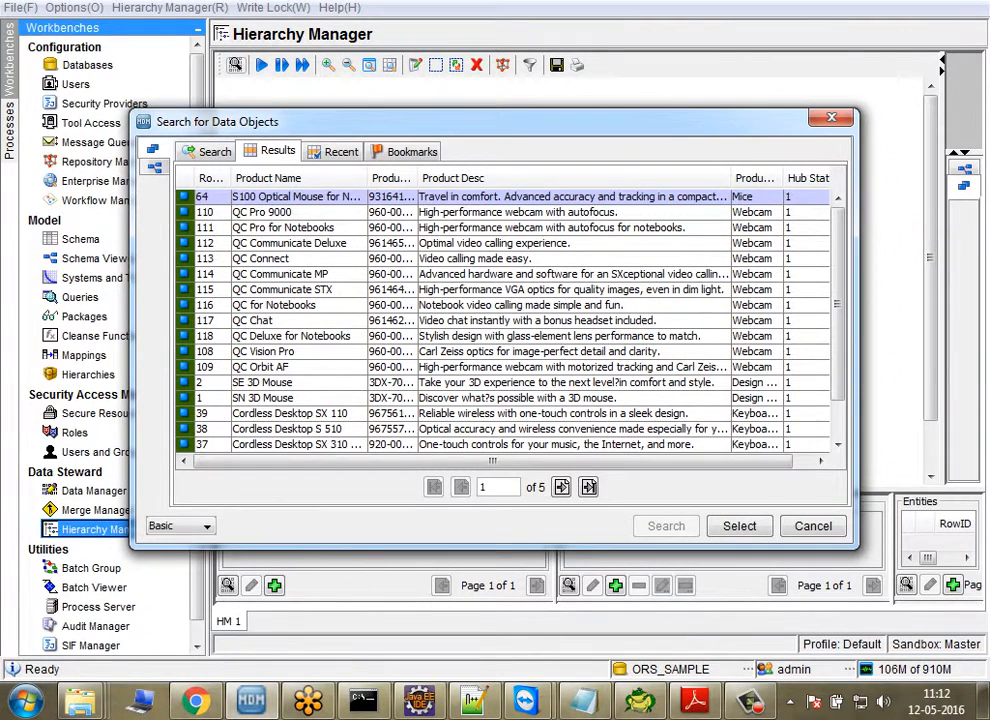
- Place the SE 3D Mouse product from the results on the canvas and fetch many hops of its relationships
click(574, 383)
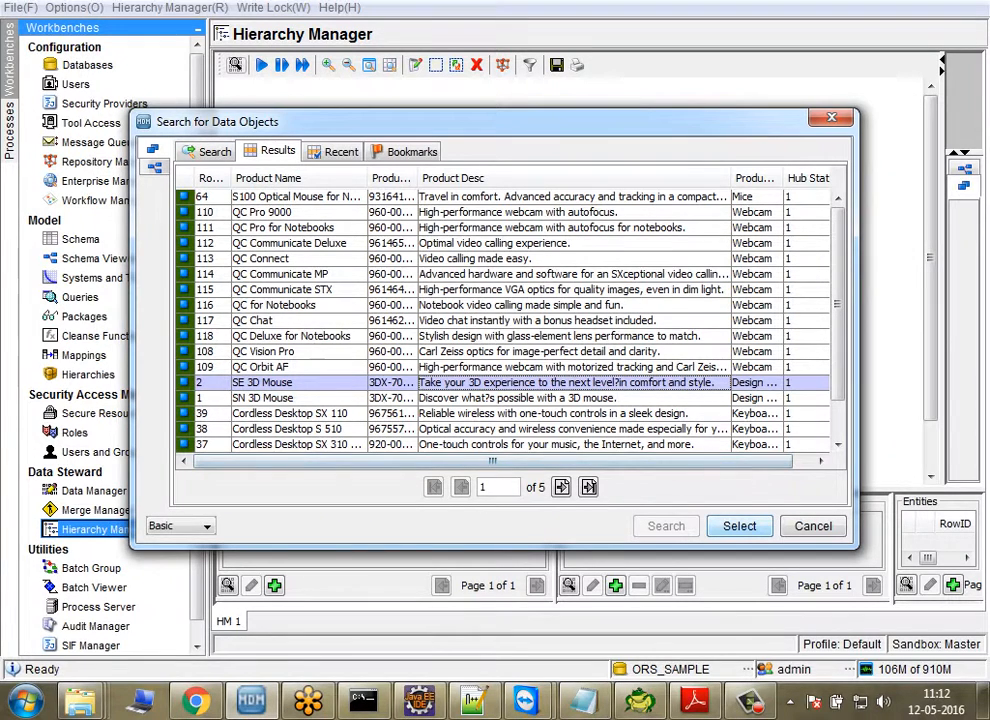
click(740, 526)
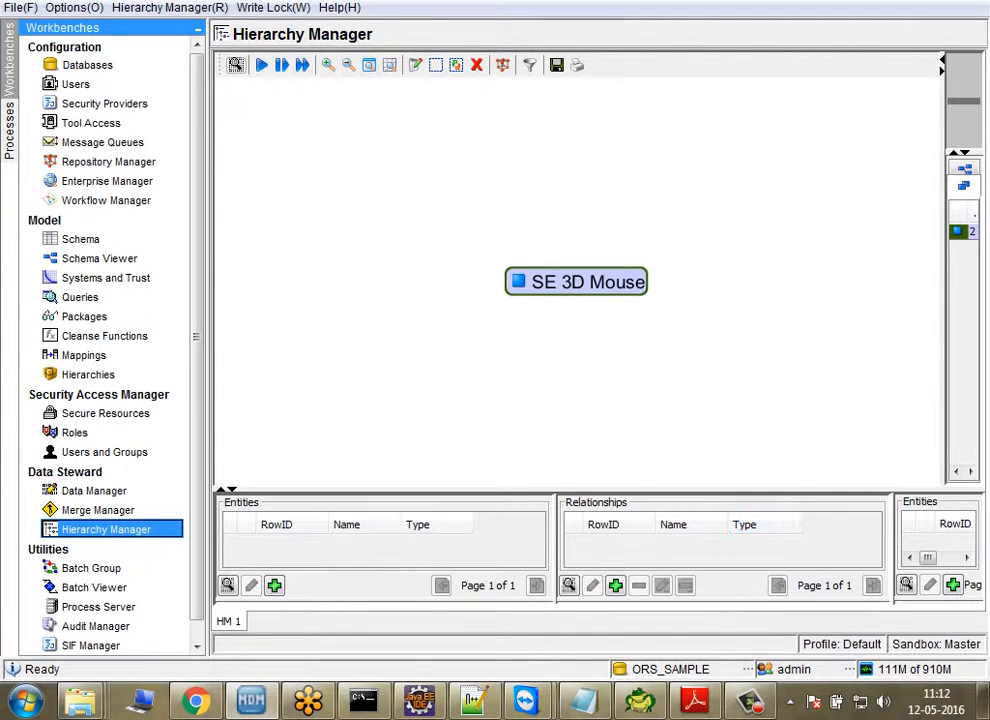
right_click(632, 281)
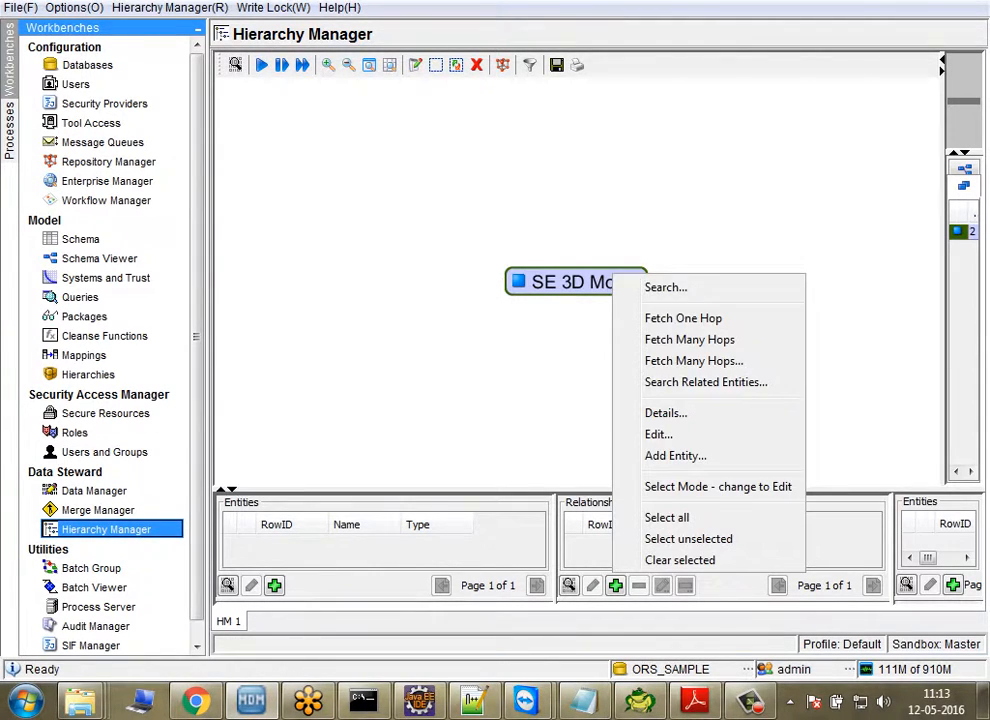
click(685, 336)
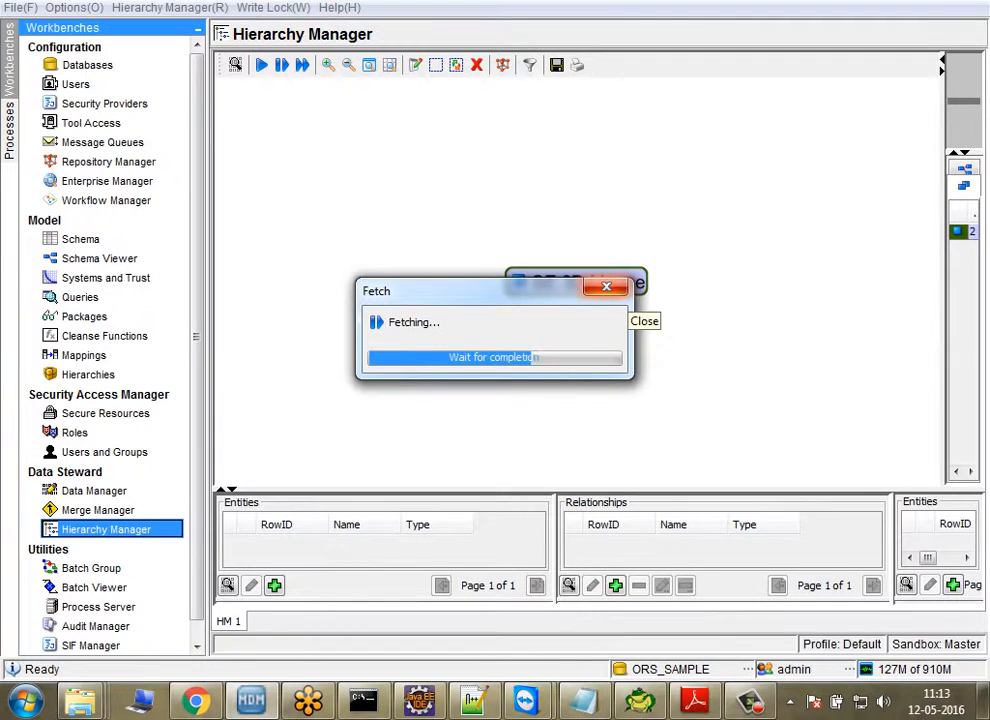
click(606, 287)
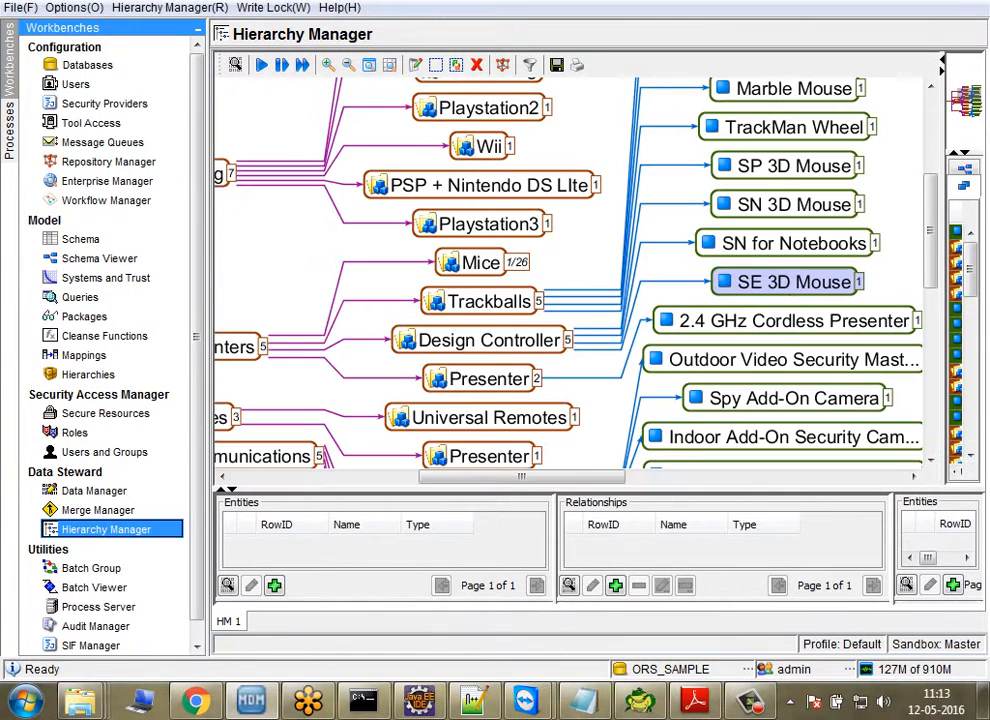
right_click(437, 197)
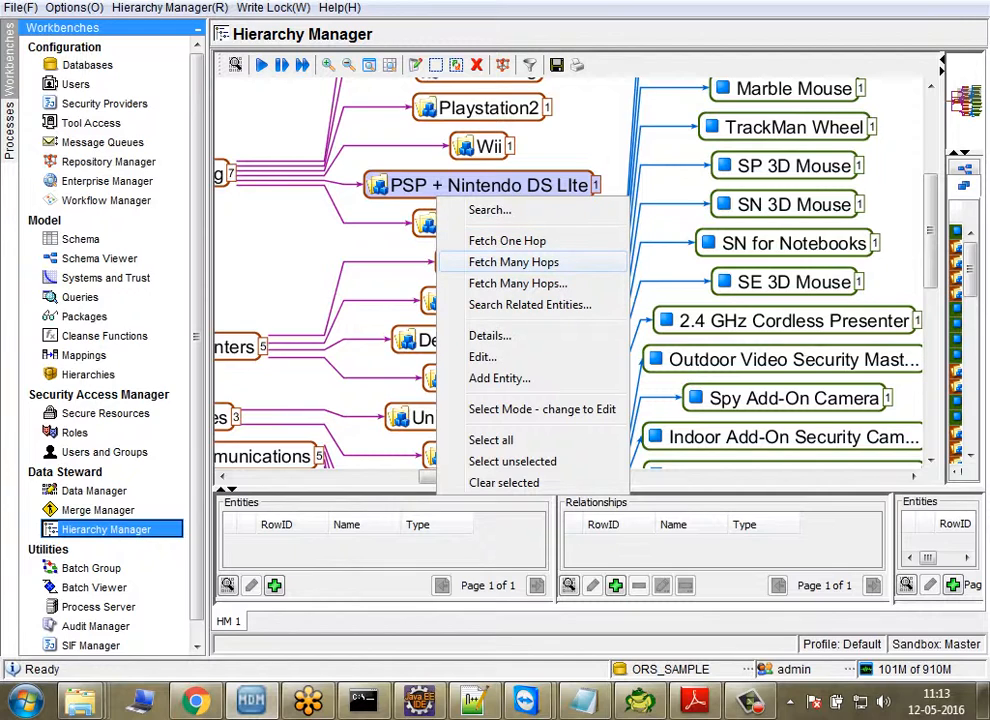
click(517, 283)
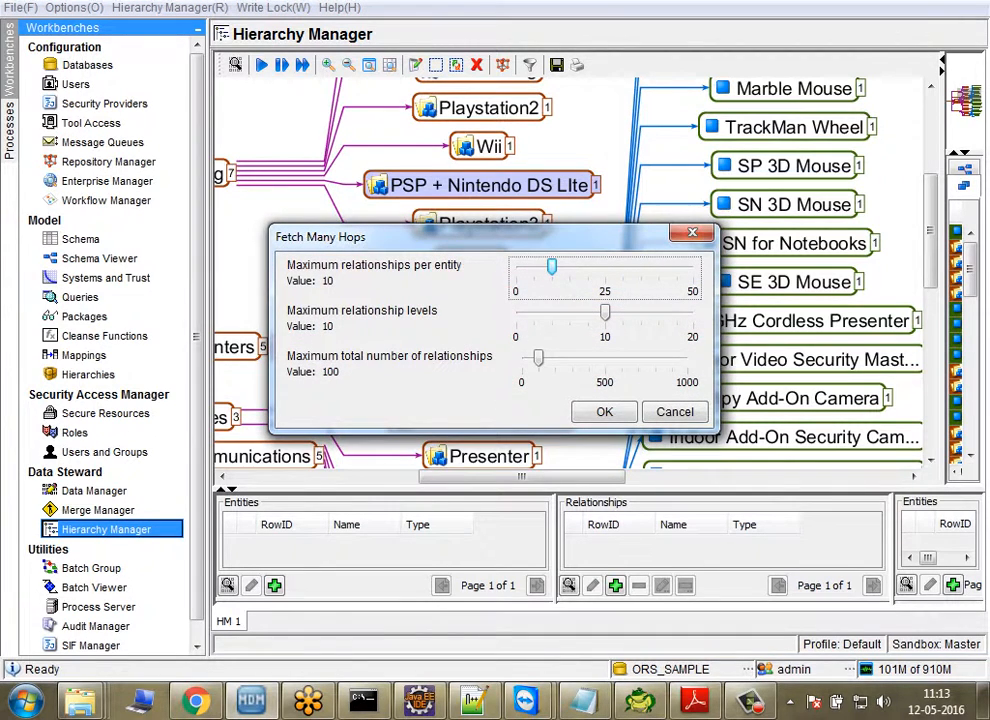
drag(538, 358, 601, 358)
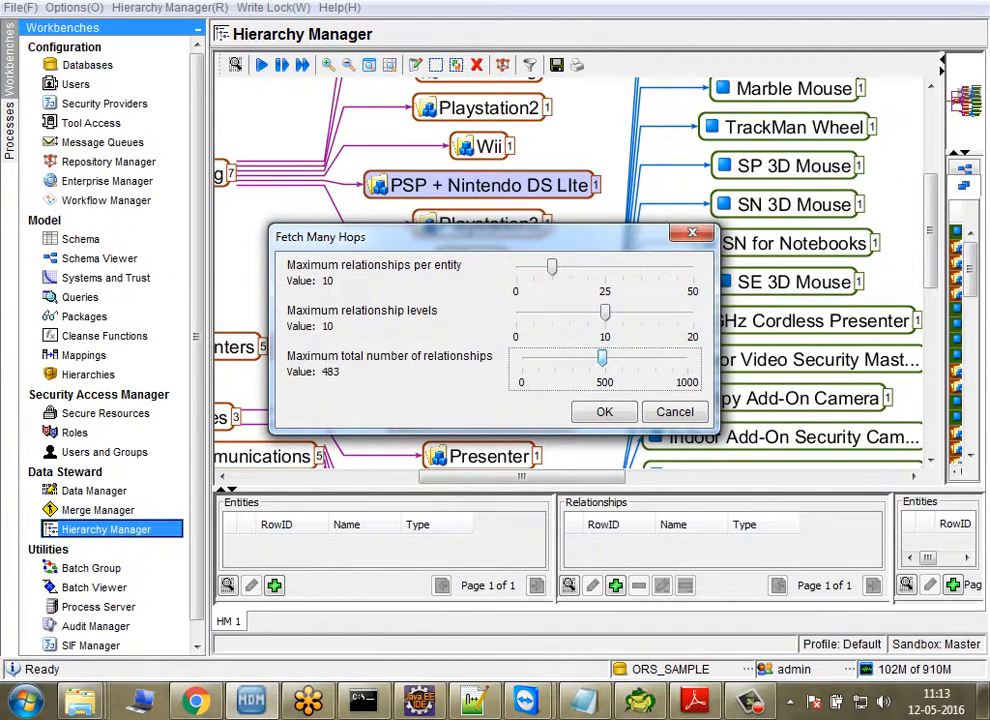
drag(551, 267, 608, 267)
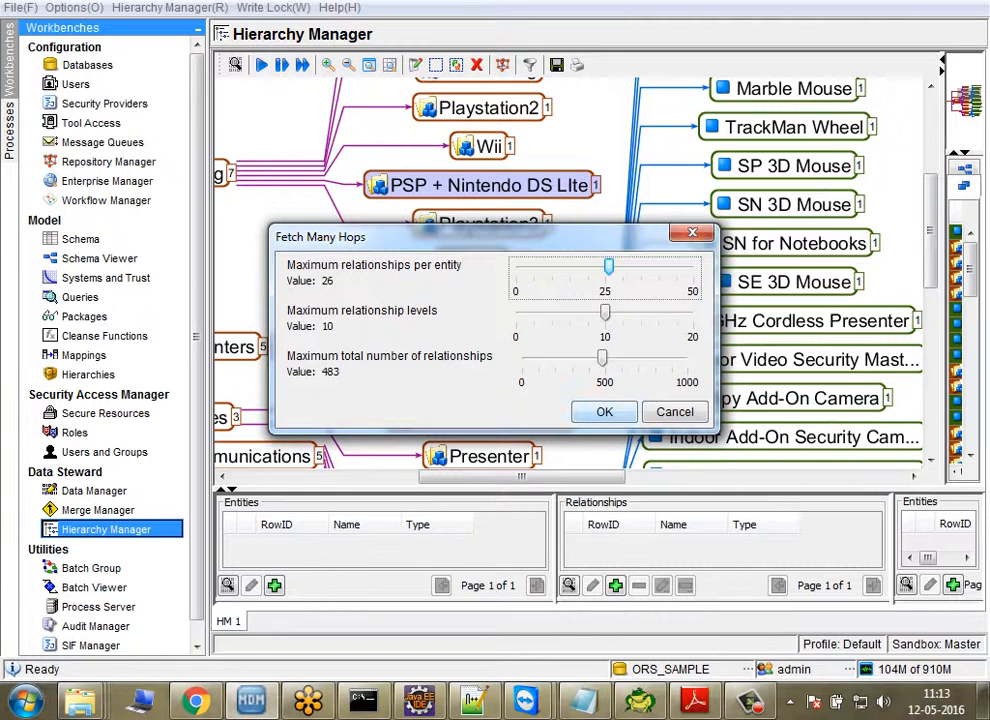
drag(420, 236, 503, 354)
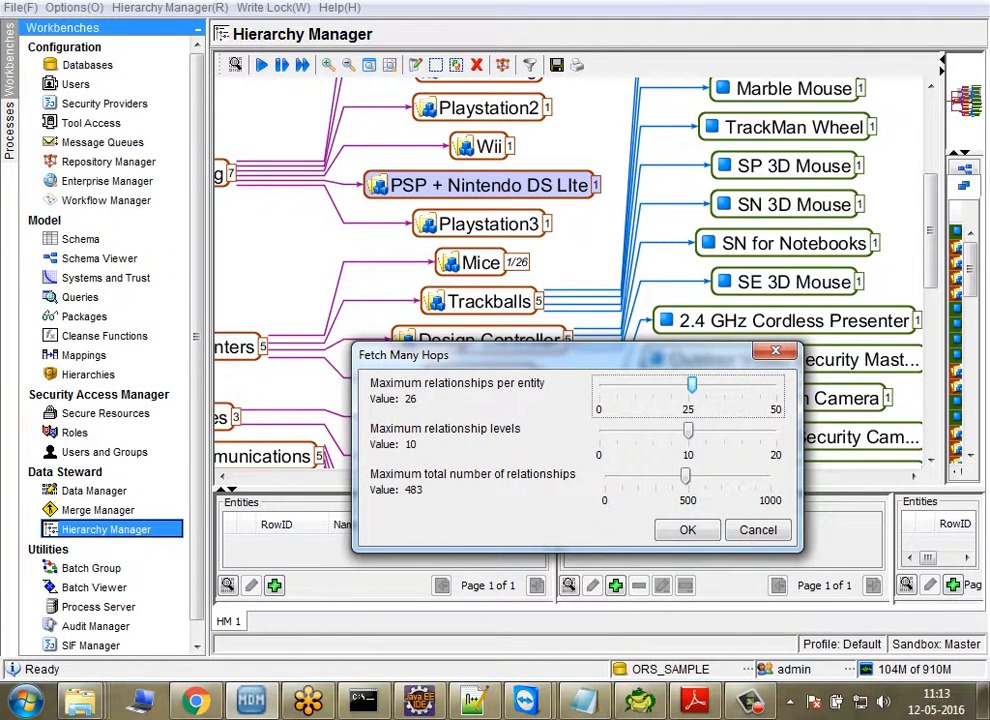
click(758, 530)
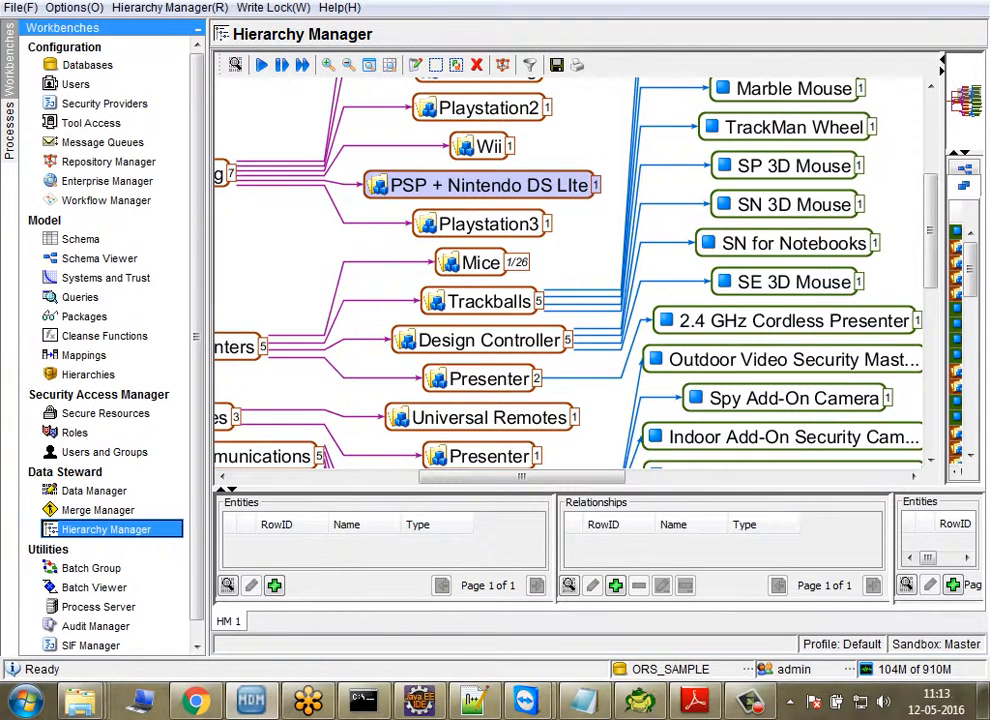
- Widen the overview pane and examine the root All Products group and its Mice + Pointers branch
drag(941, 270, 740, 270)
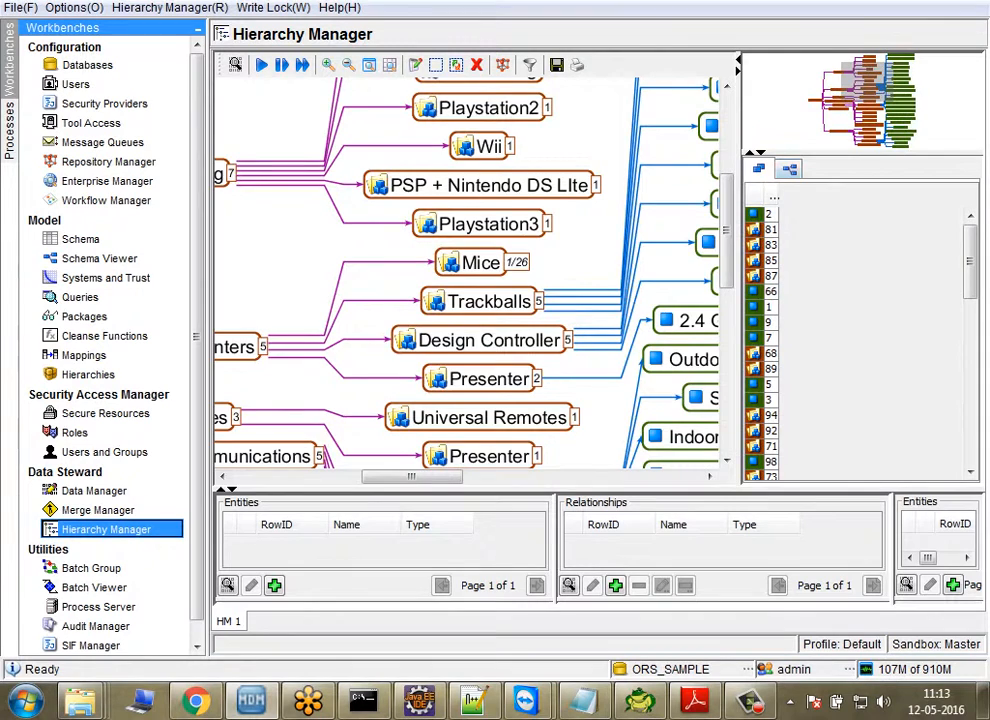
drag(864, 83, 822, 95)
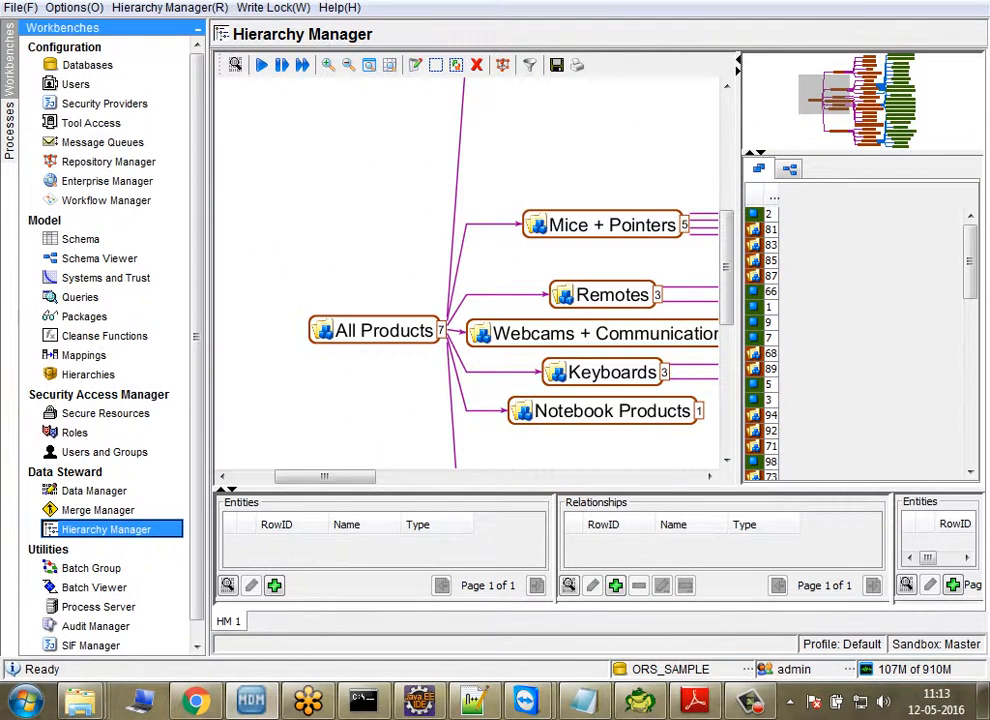
click(384, 330)
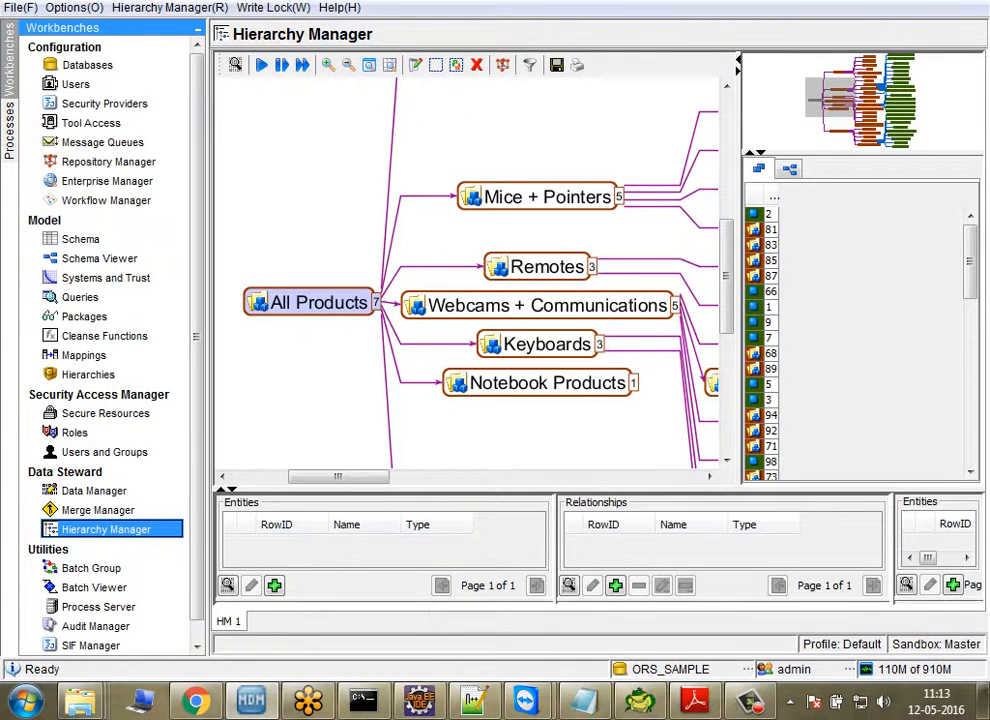
click(547, 197)
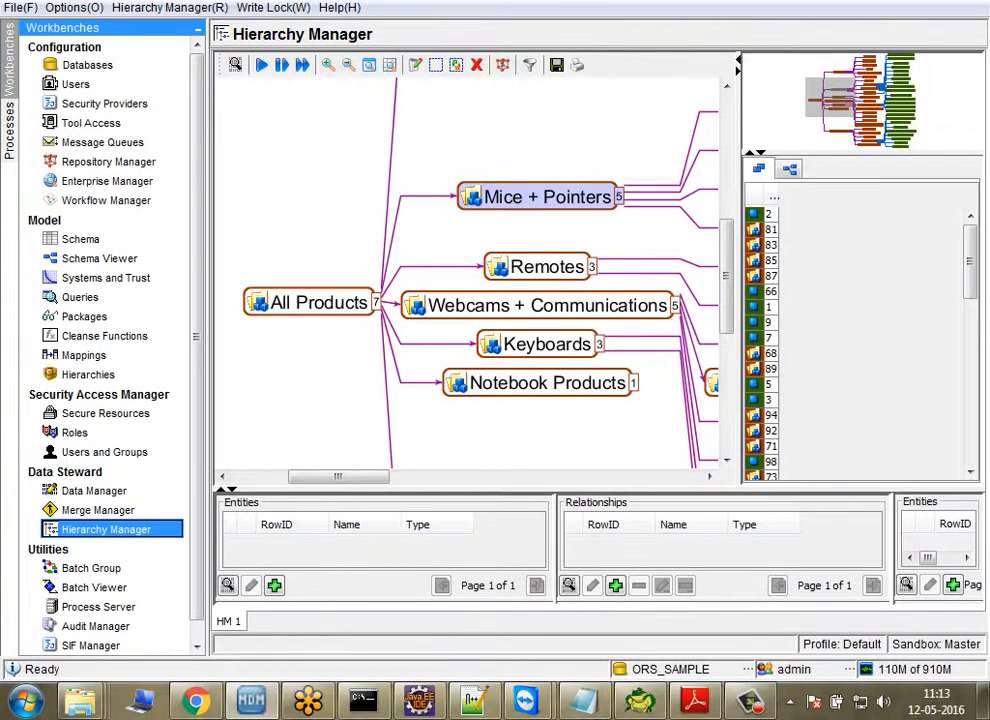
click(312, 302)
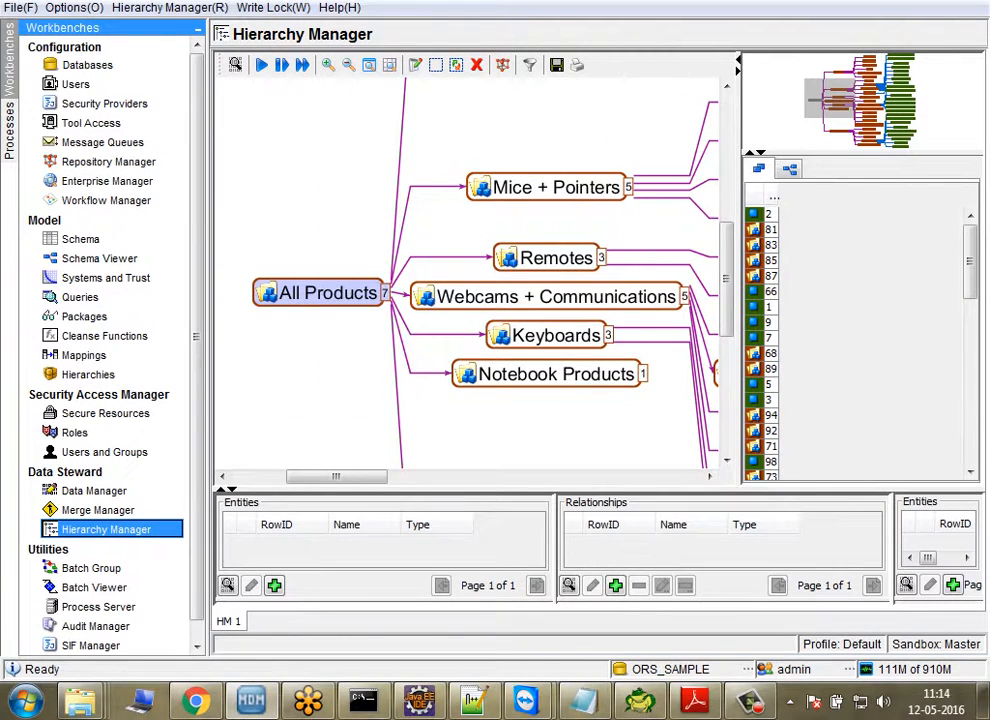
- Trace the hierarchy from the Indoor Add-On Security Camera product back through Video Security System to Webcams + Communications
mouse_move(302, 201)
mouse_down()
mouse_move(252, 391)
mouse_move(314, 397)
mouse_up()
mouse_move(236, 250)
mouse_down()
mouse_move(394, 368)
mouse_move(411, 361)
mouse_up()
drag(336, 477, 454, 477)
drag(415, 250, 720, 281)
drag(722, 287, 722, 297)
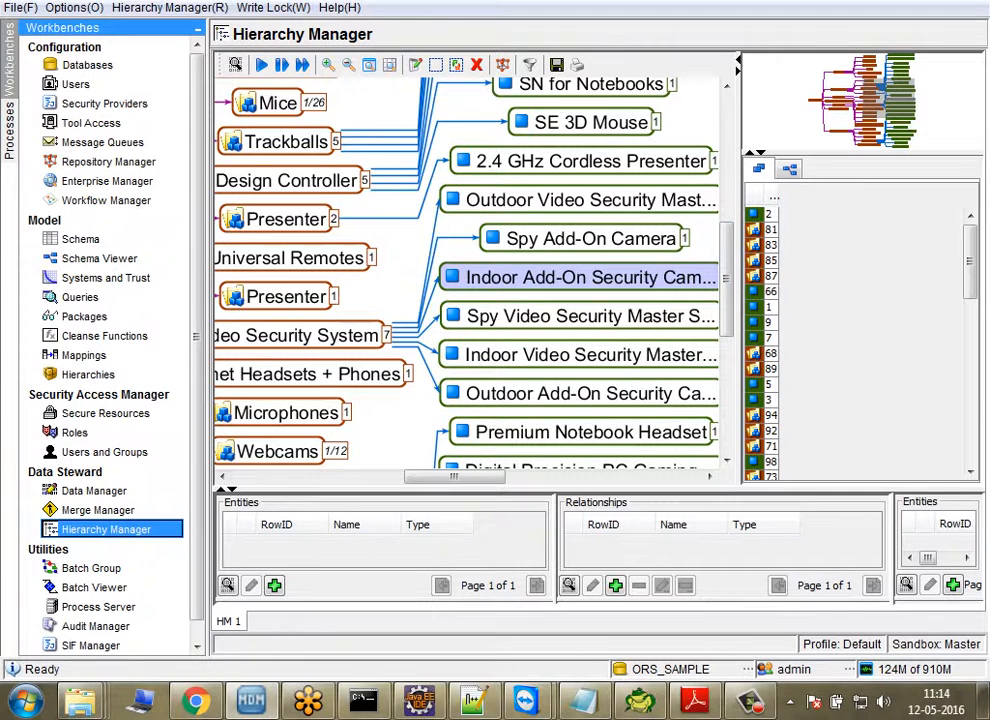
click(340, 336)
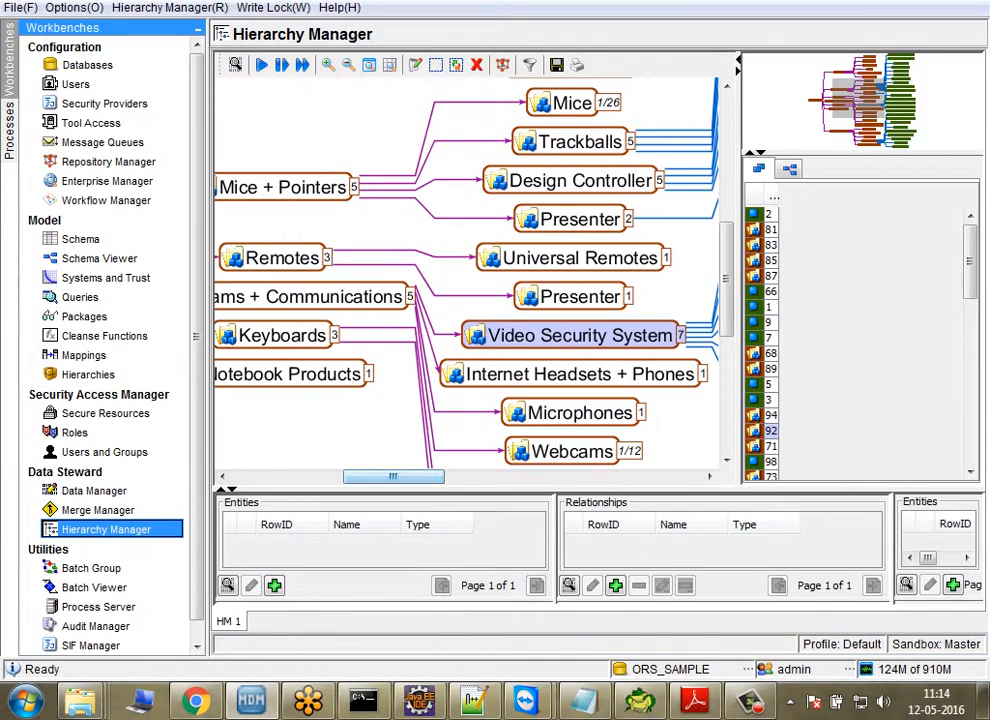
click(334, 297)
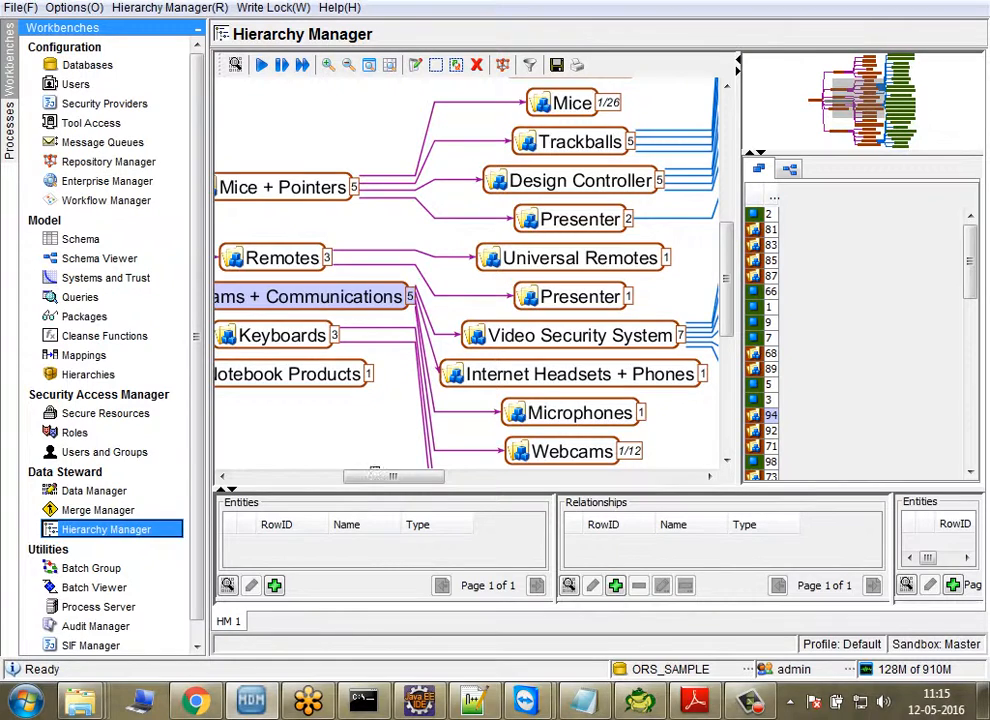
drag(393, 477, 281, 477)
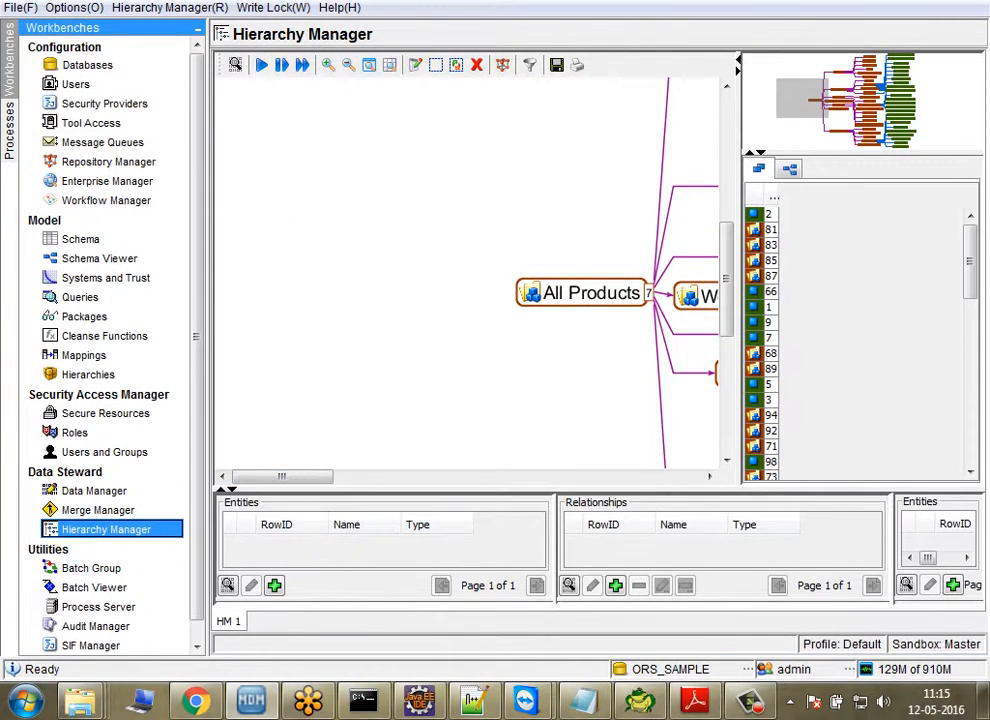
right_click(234, 157)
right_click(548, 294)
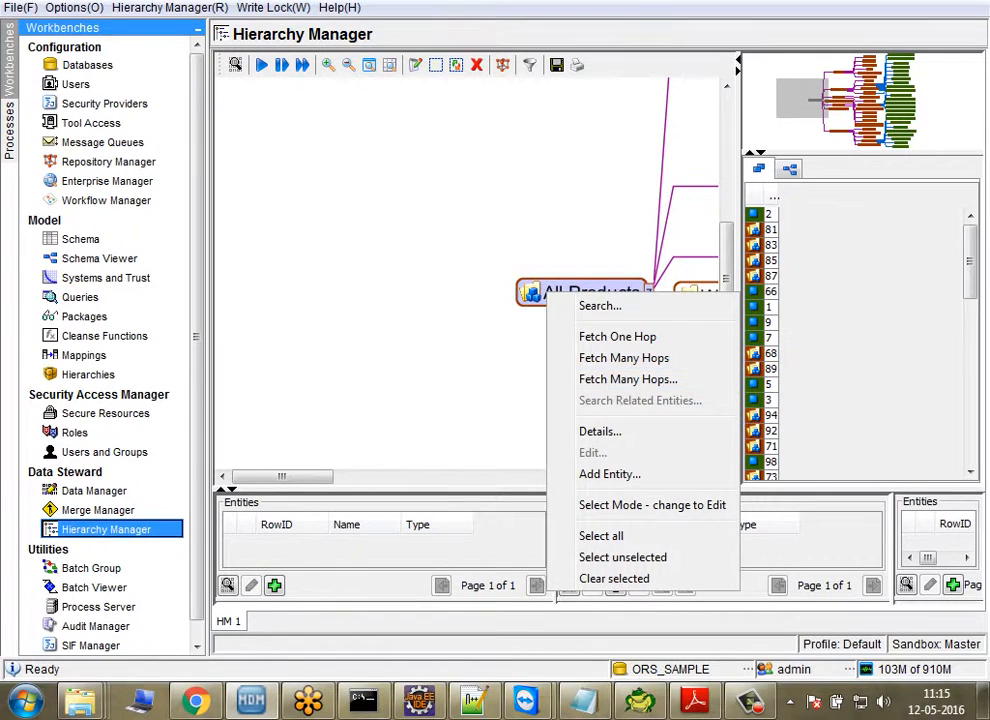
key(Escape)
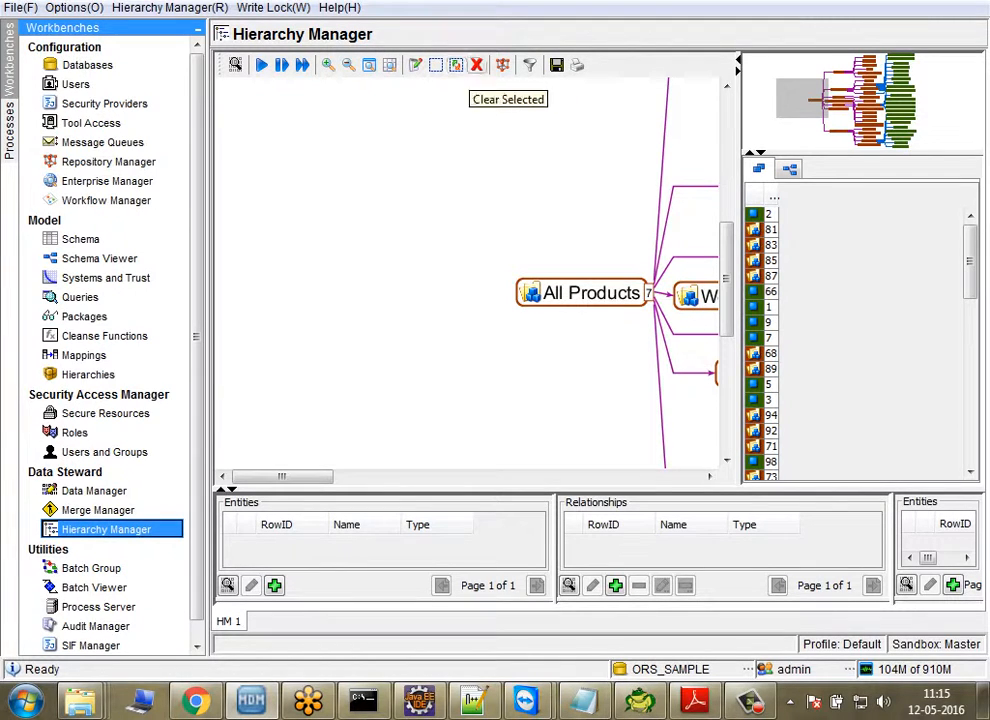
- Preview the product graph in the Organic, Orthogonal, Circular and Tree layouts, and return it to the Hierarchic layout
click(502, 64)
click(546, 110)
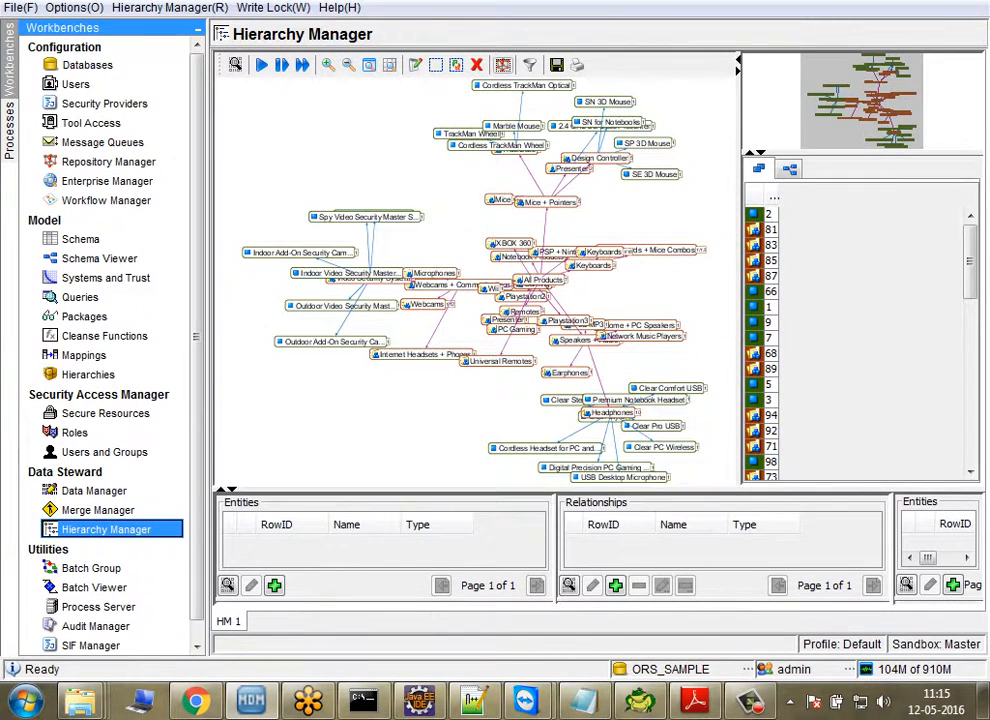
click(502, 64)
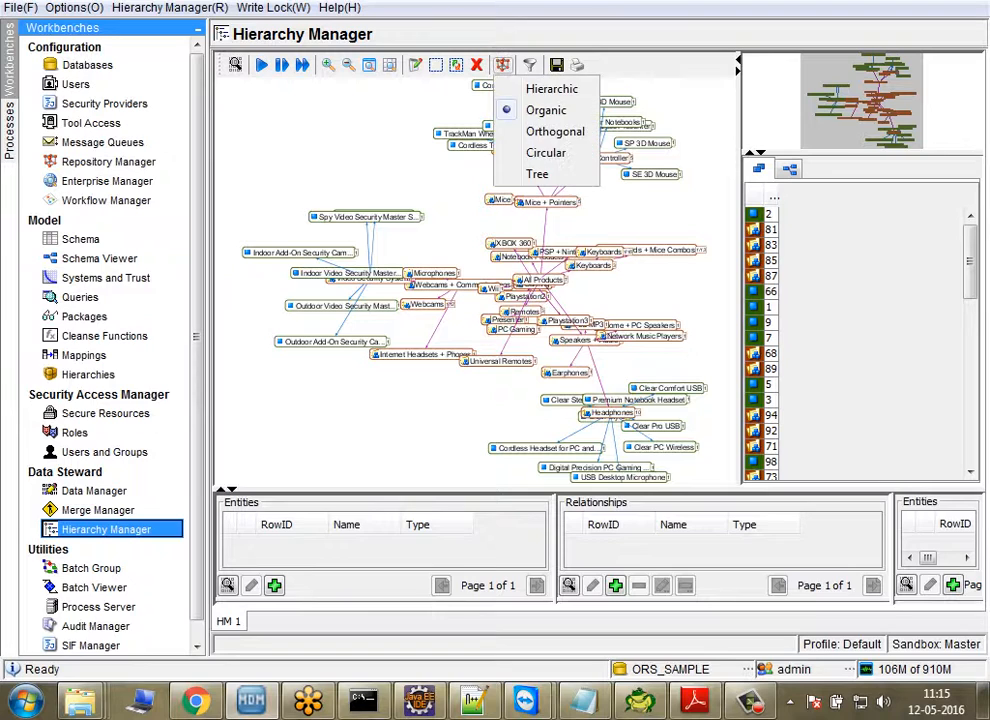
click(551, 88)
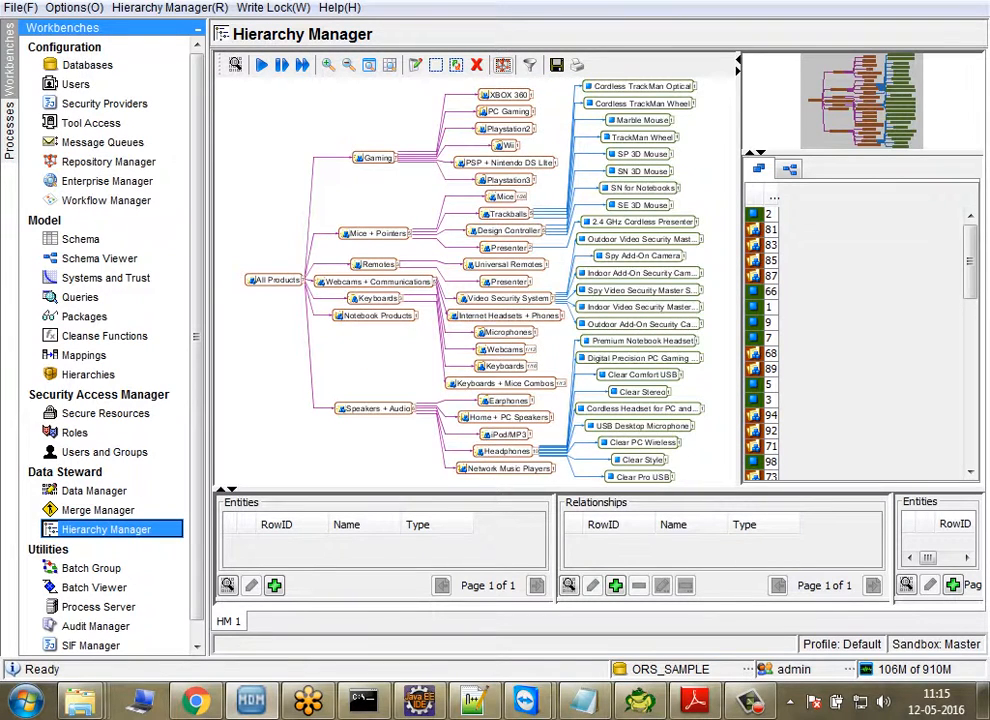
click(502, 64)
click(555, 131)
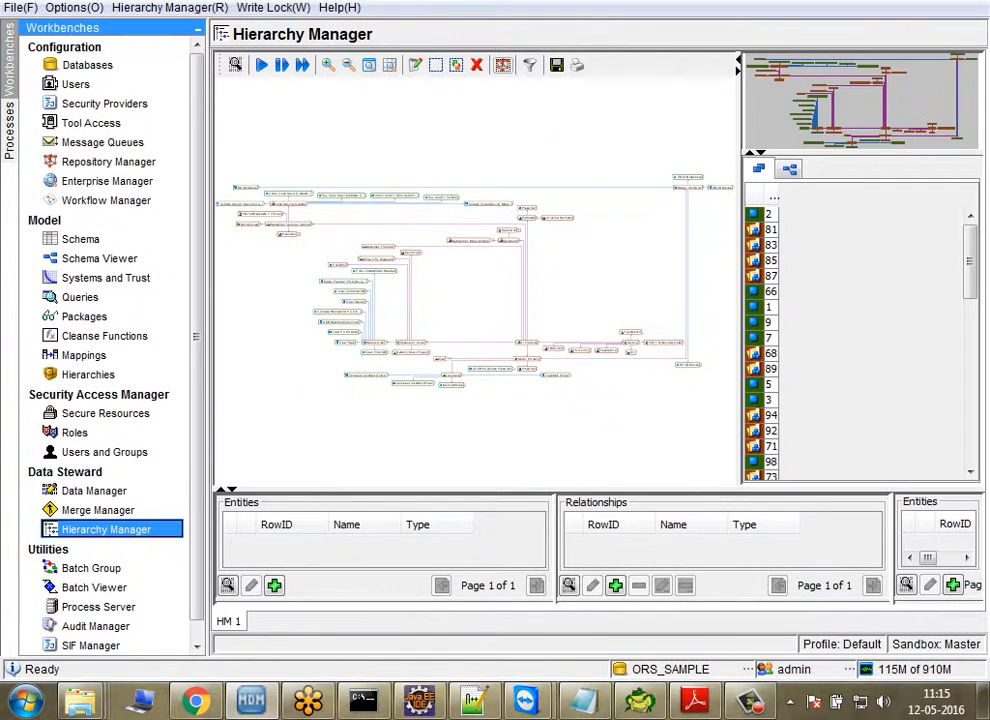
click(502, 64)
click(555, 155)
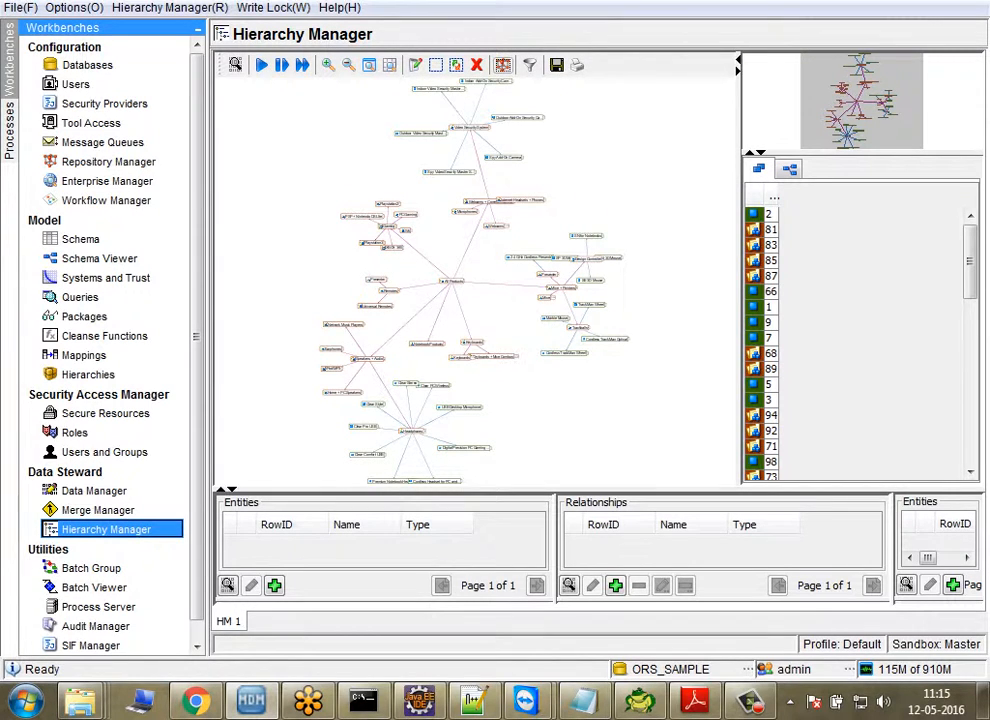
click(502, 64)
click(555, 177)
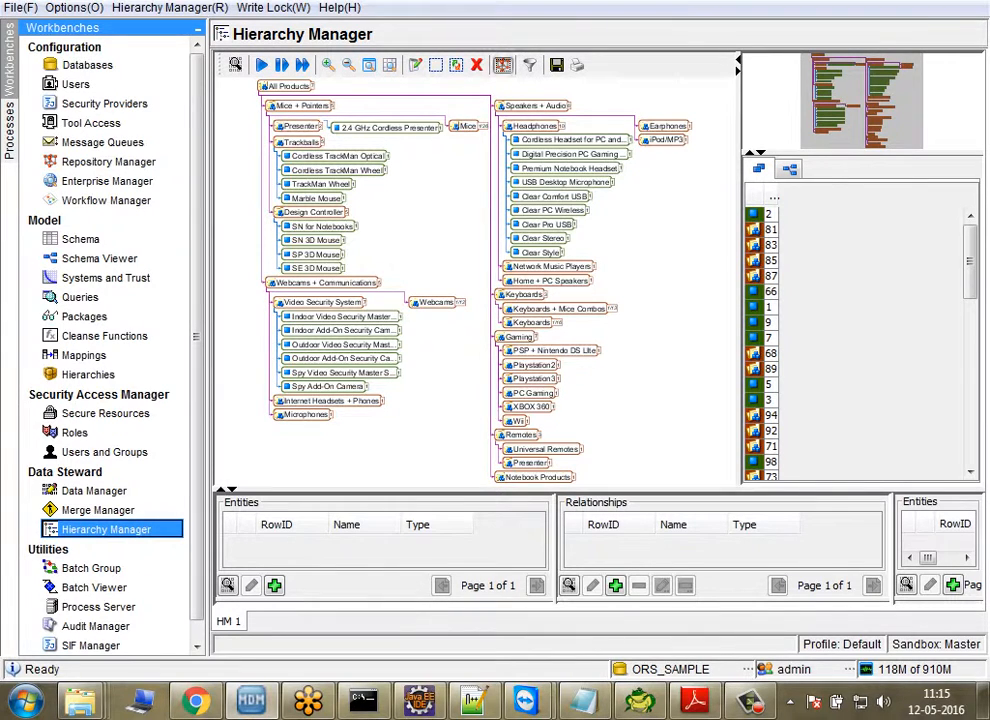
click(502, 64)
click(551, 89)
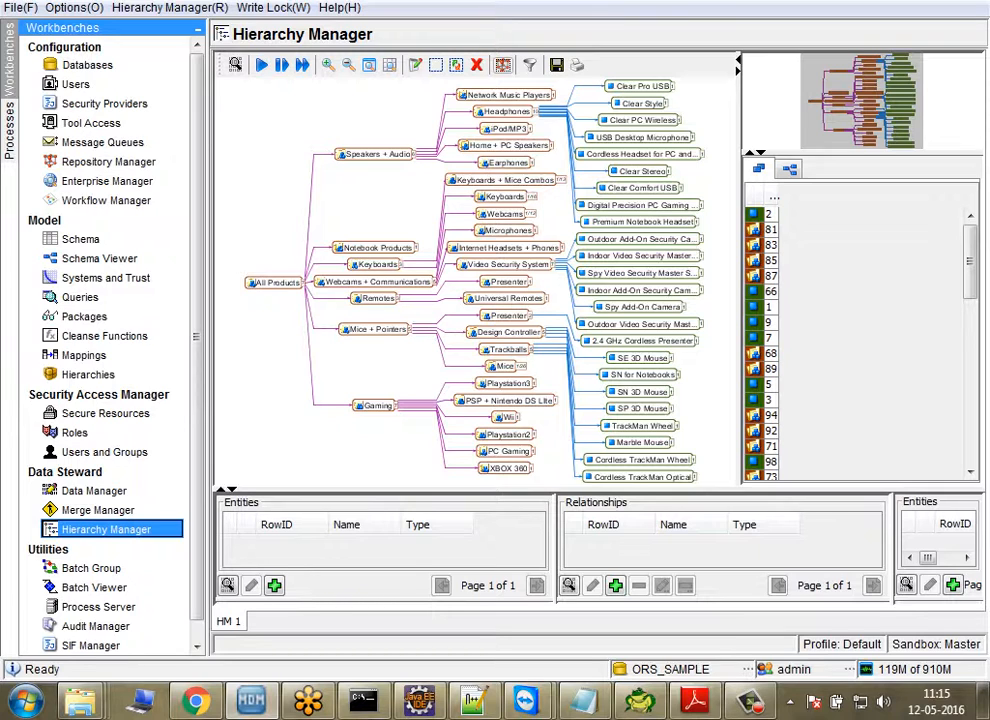
- Enlarge the entity and relationship area below the graph, and try adding an entity and a relationship without saving anything
drag(340, 491, 340, 335)
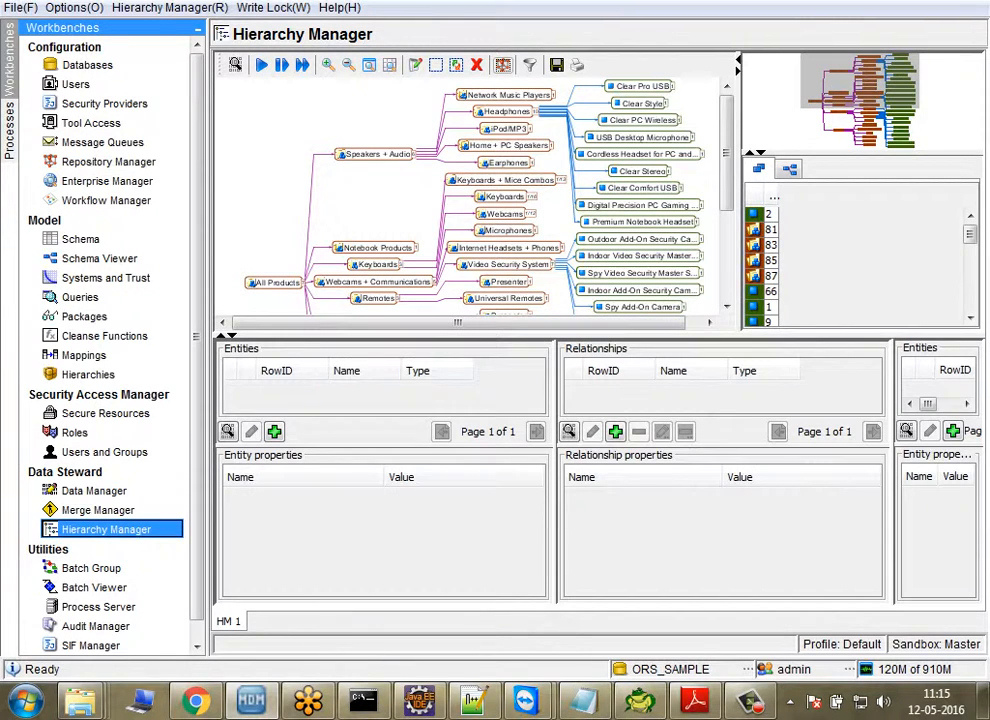
click(274, 432)
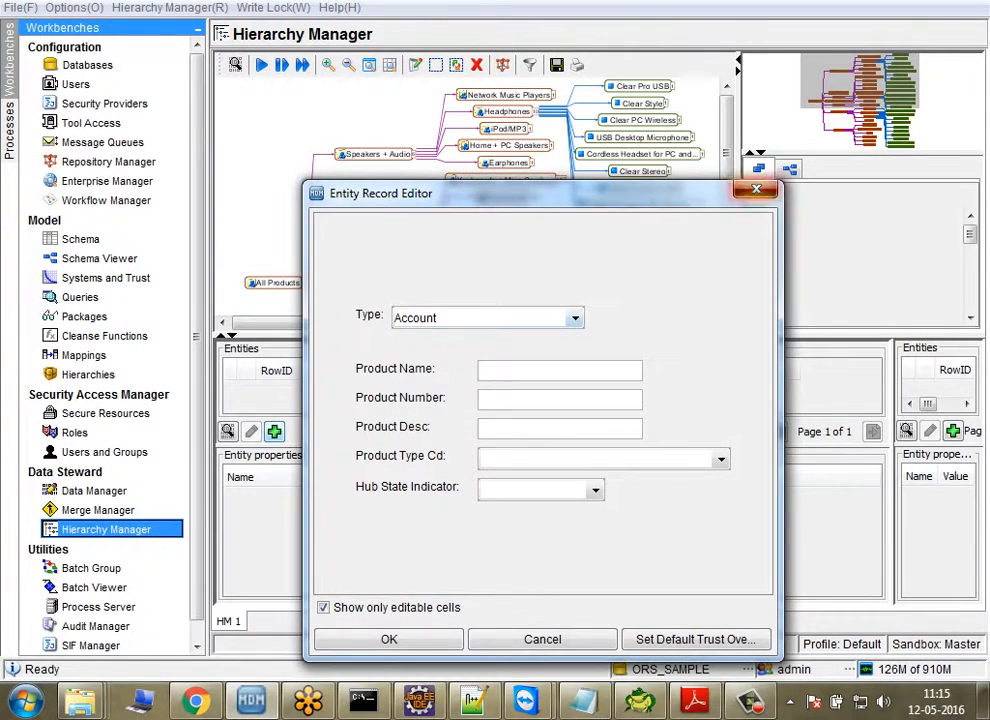
click(756, 189)
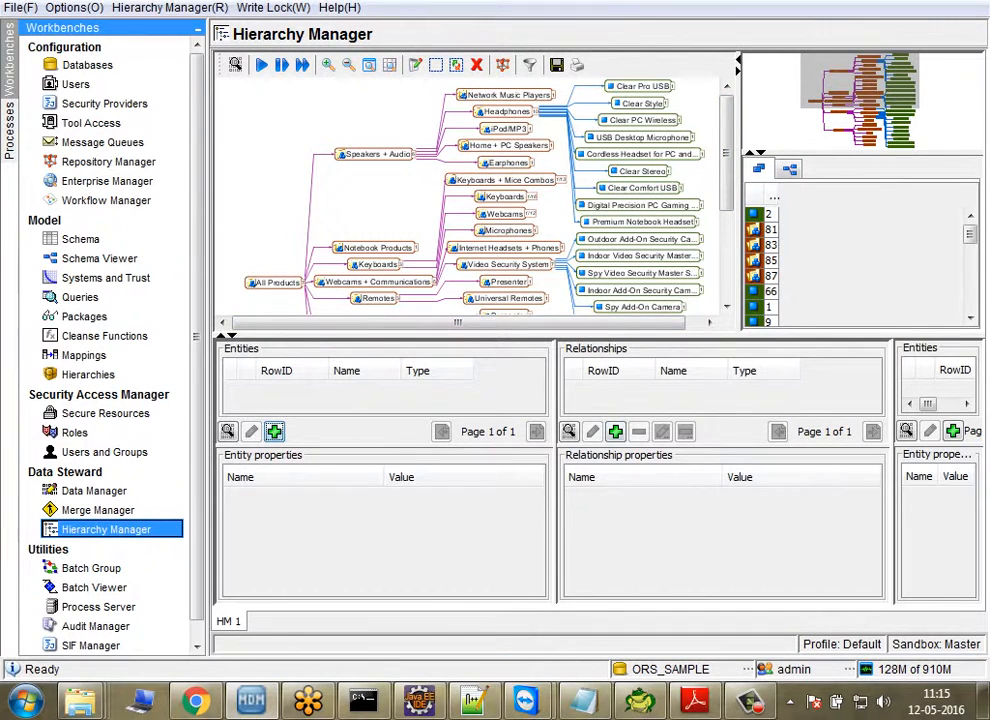
click(615, 431)
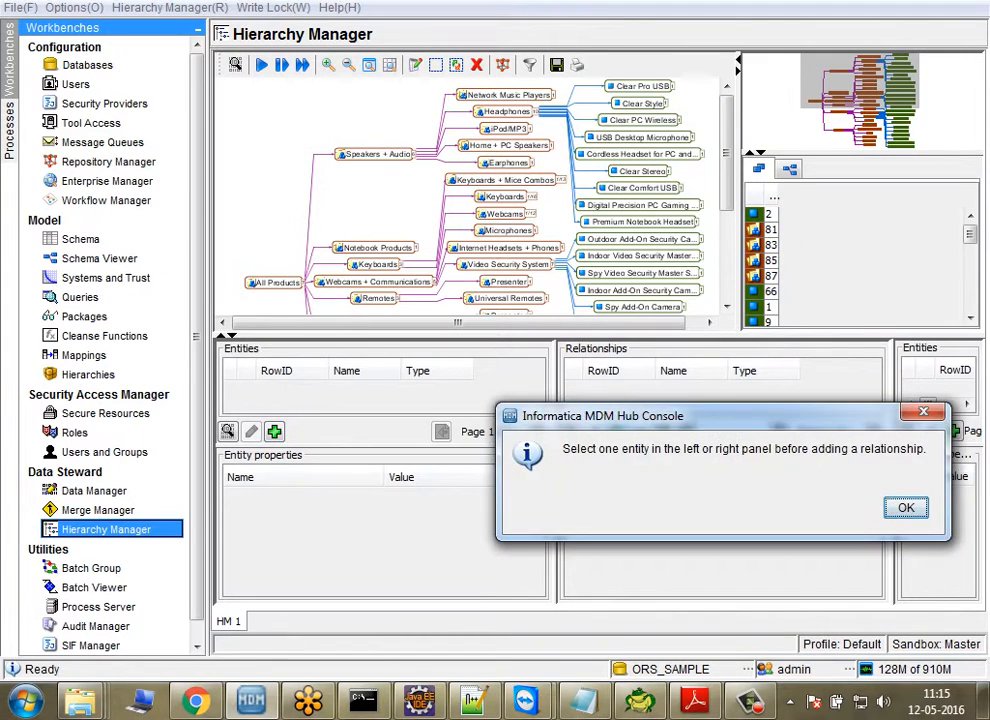
key(Return)
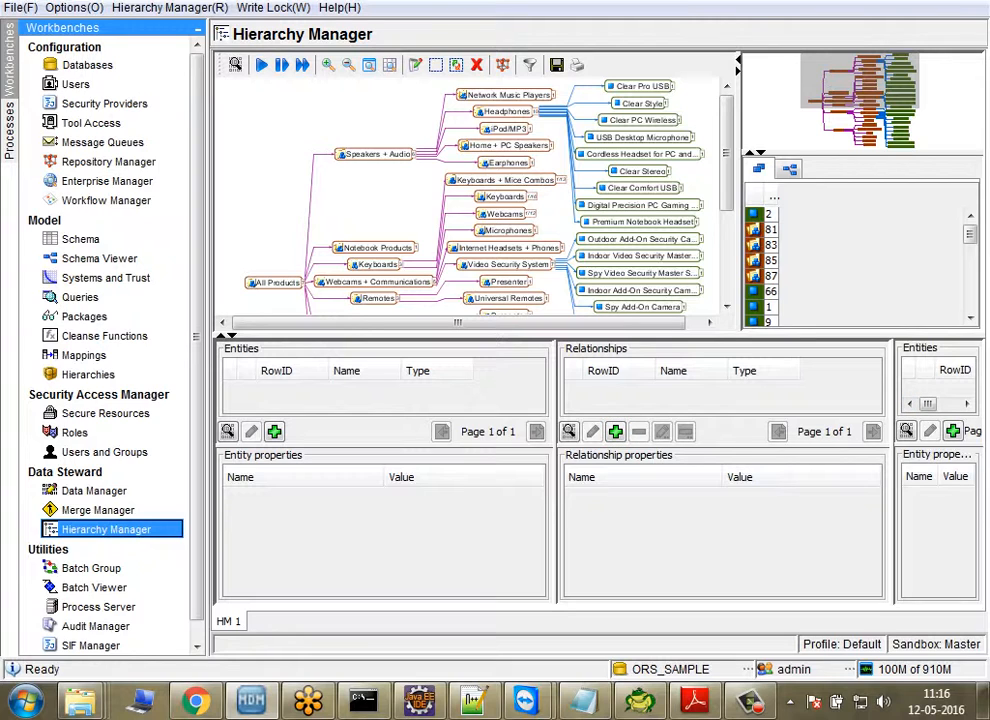
- Open the data object search from the Speakers + Audio group and review the Product search criteria without changing them
click(376, 154)
right_click(383, 153)
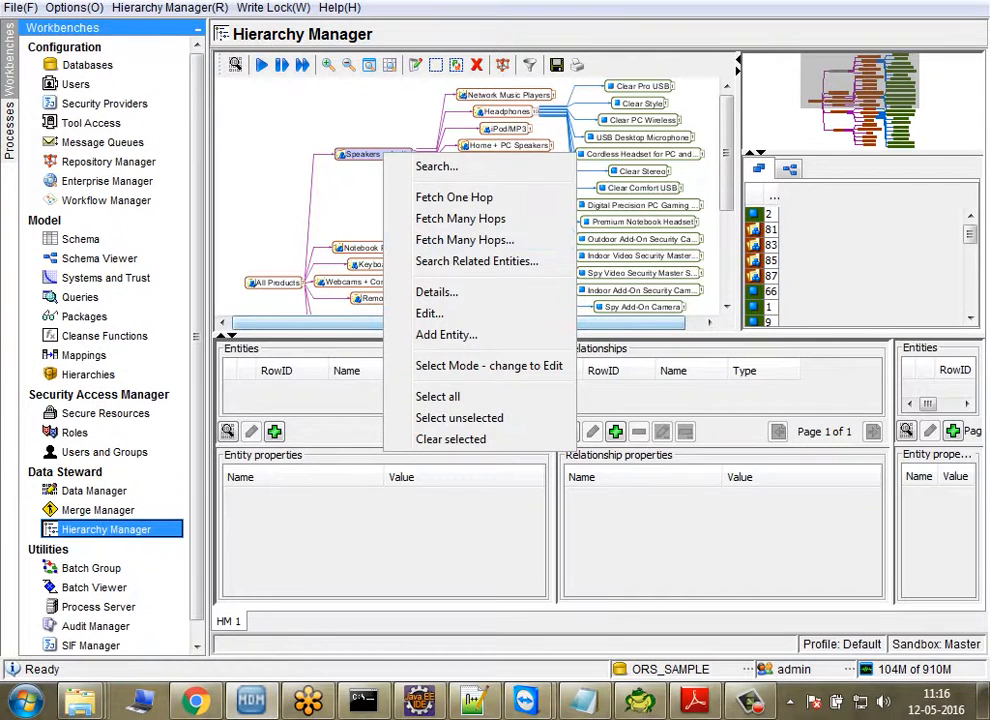
click(437, 167)
click(213, 151)
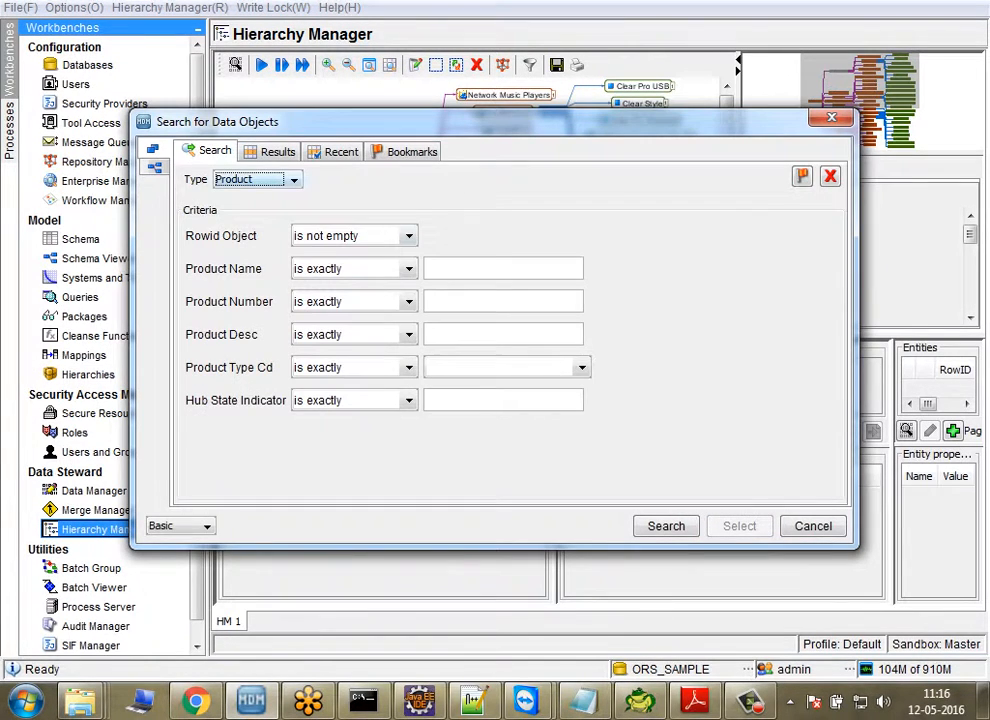
click(409, 236)
click(409, 236)
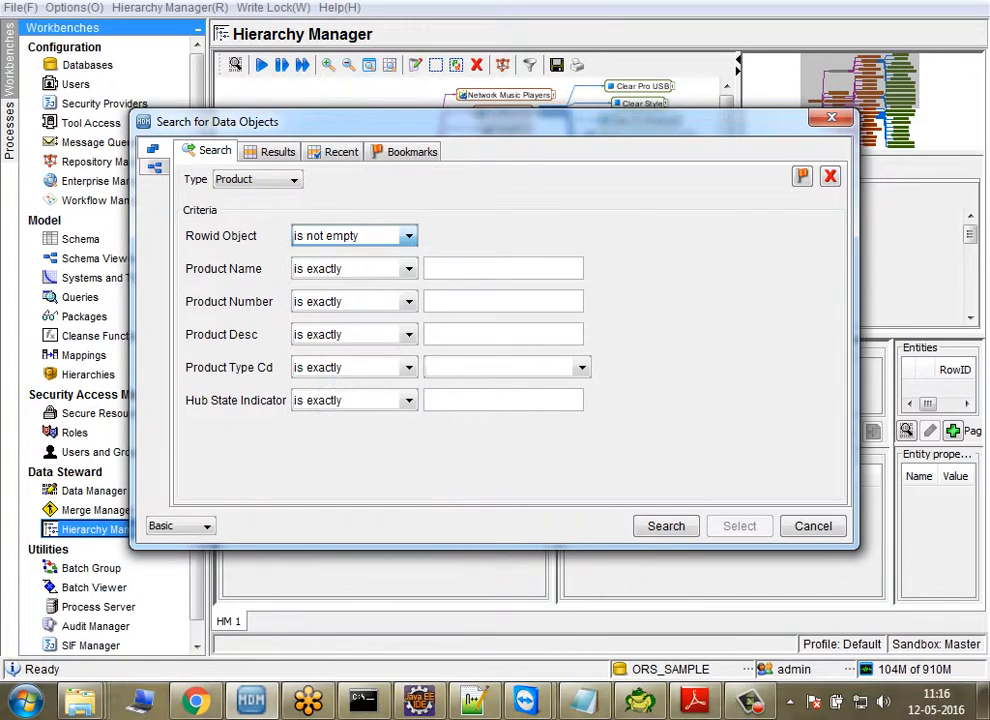
click(409, 367)
click(409, 367)
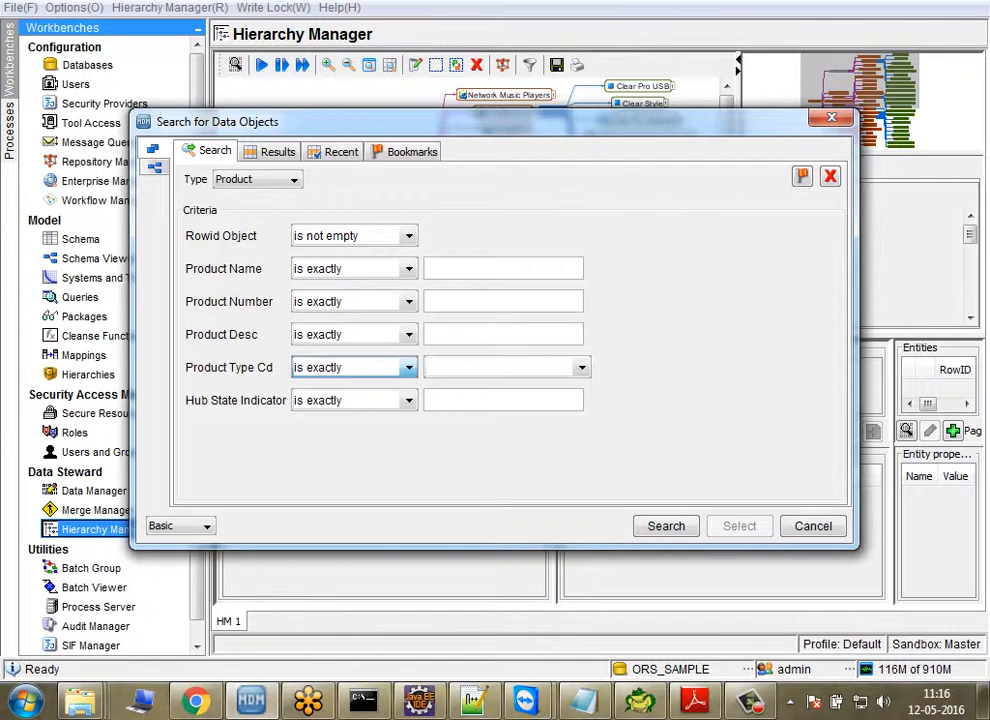
- Choose the QC Chat product from the existing search results and place it on the canvas
click(271, 152)
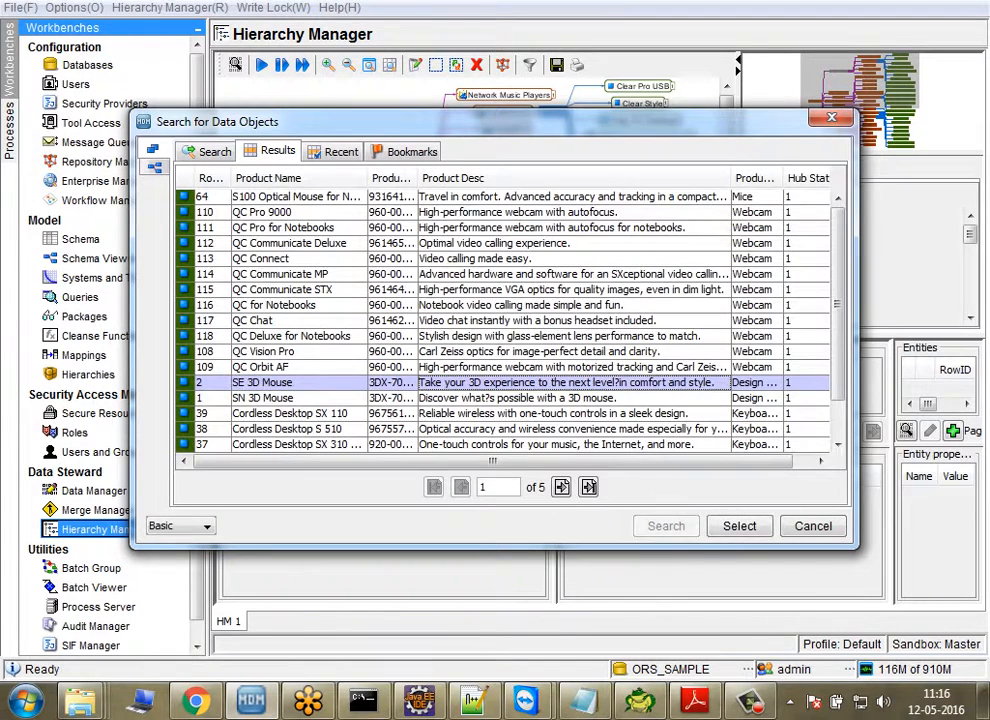
drag(290, 244, 290, 257)
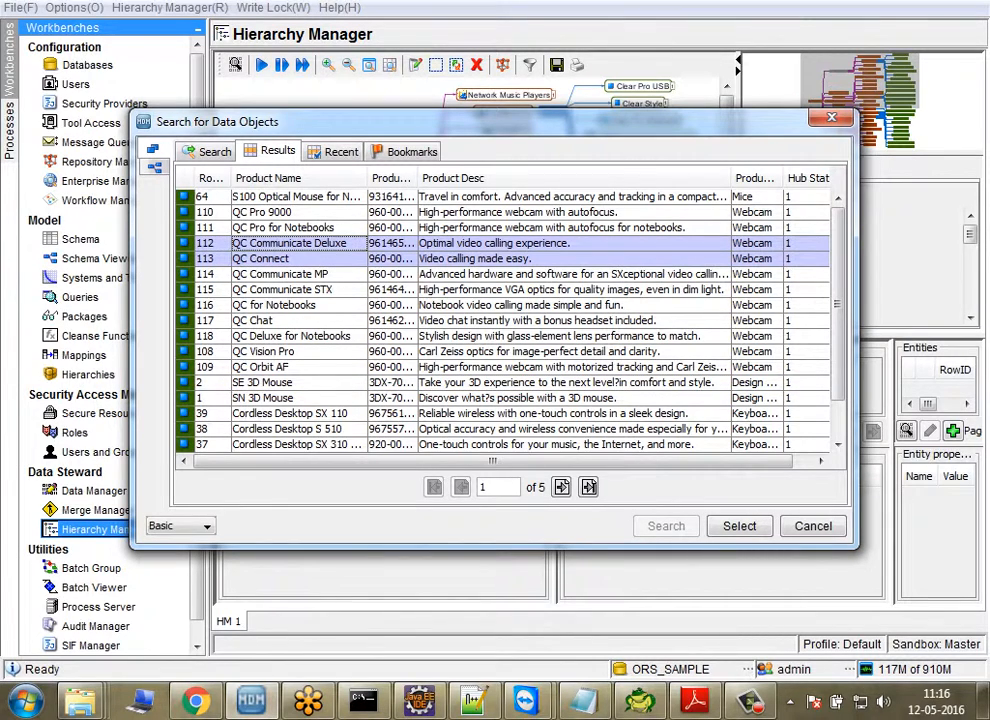
click(298, 197)
click(391, 321)
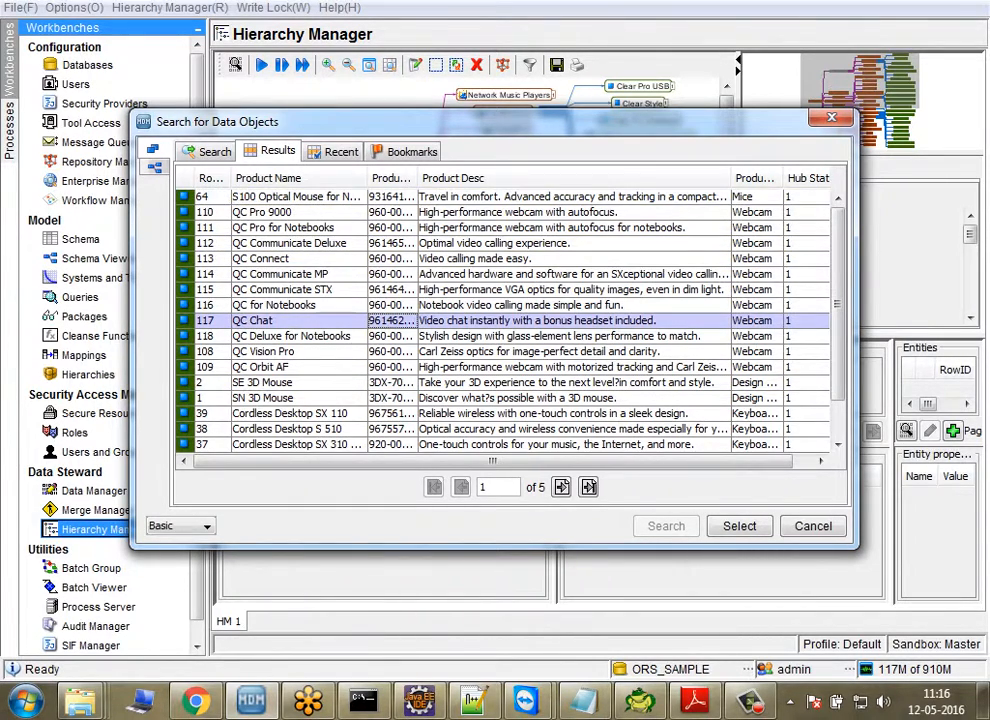
click(739, 526)
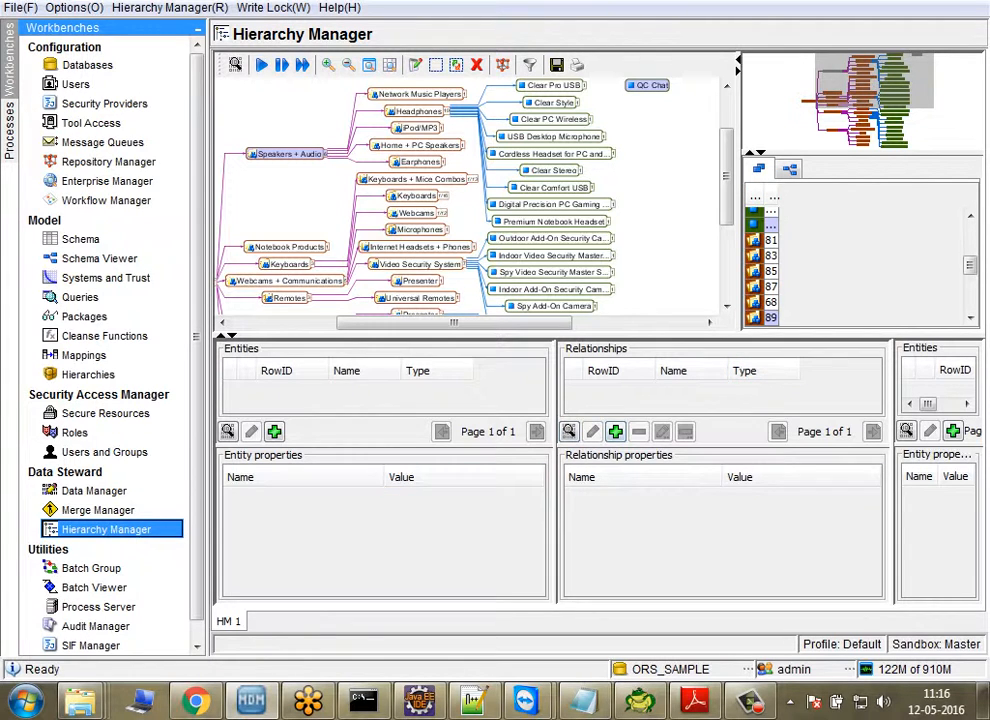
- Load the QC Chat product into the first Entities list and select it to show its properties and relationships
click(569, 431)
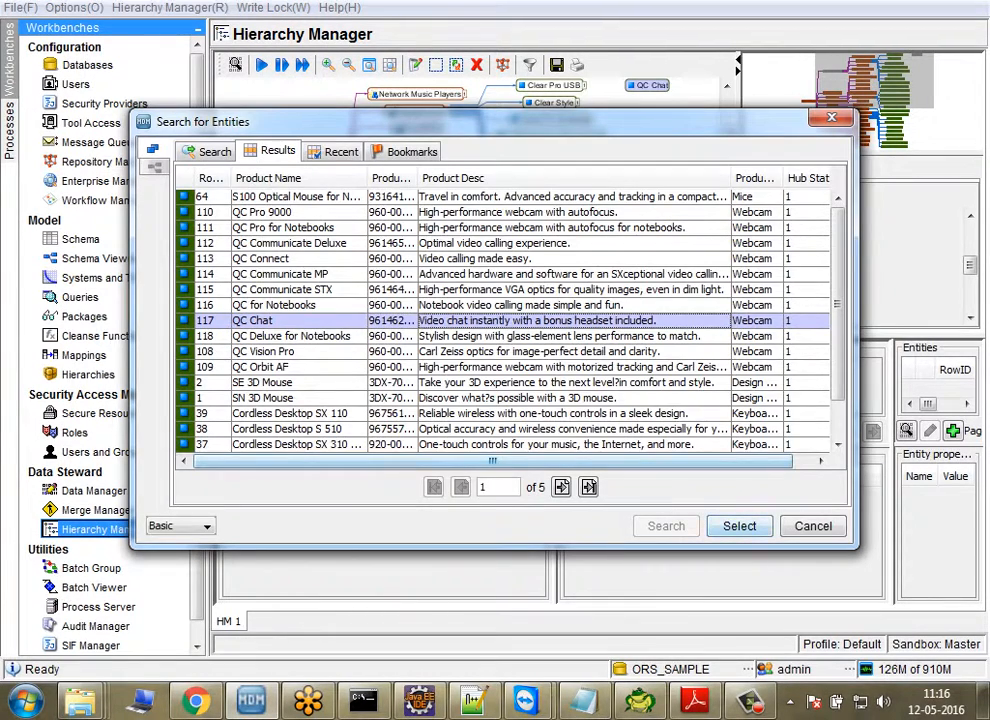
key(Return)
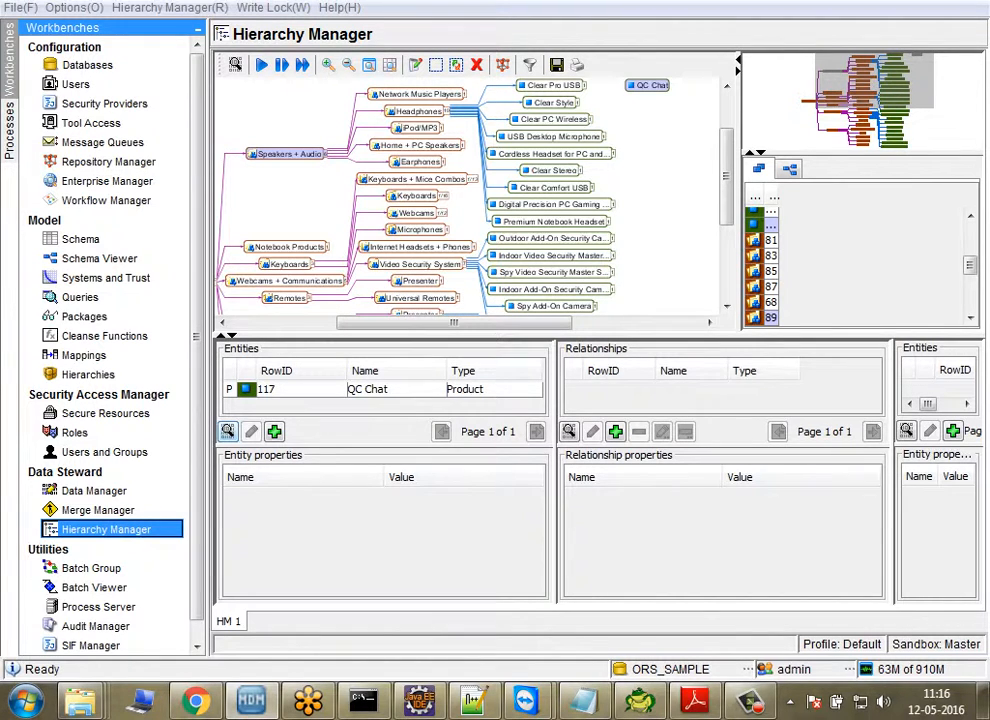
click(368, 389)
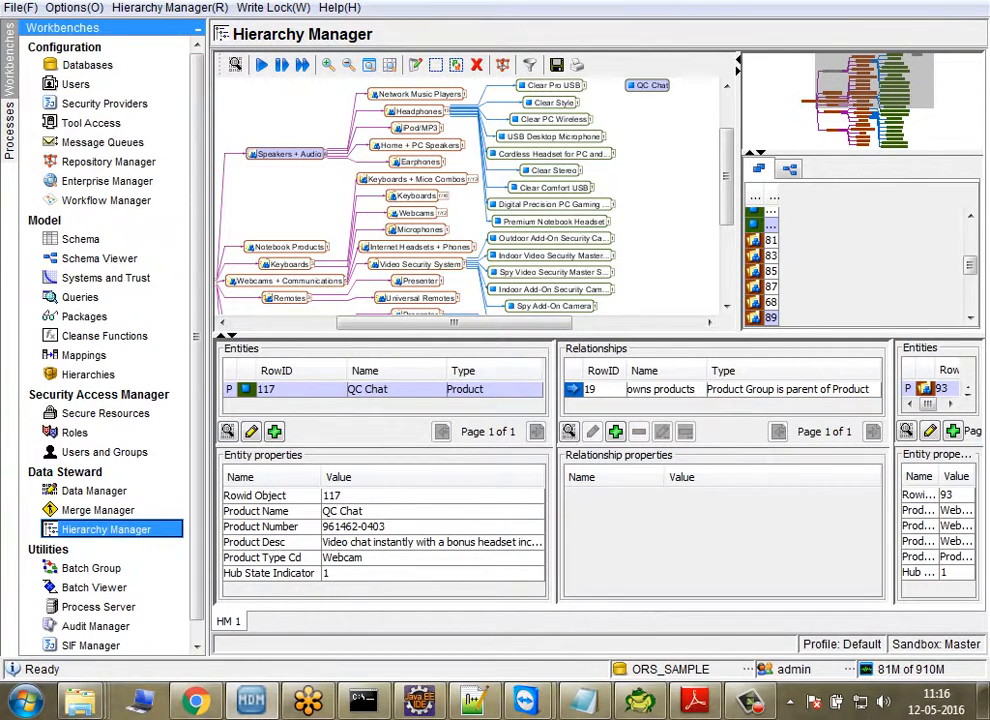
- Widen the related entity pane and examine the type of relationship between QC Chat and its related product group
drag(553, 470, 473, 470)
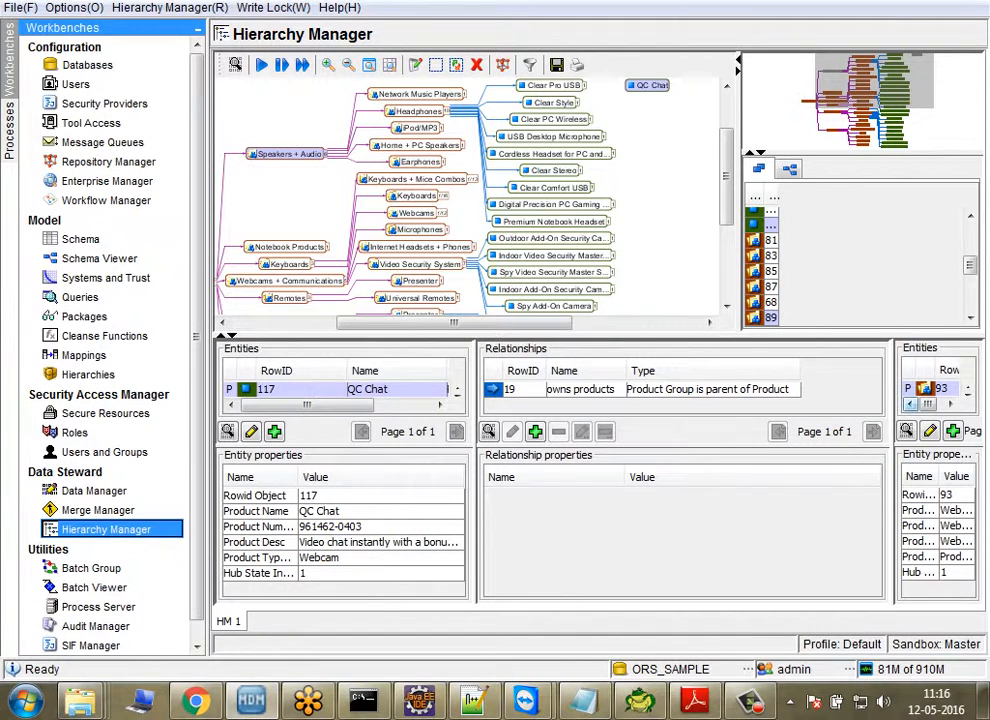
drag(892, 470, 727, 470)
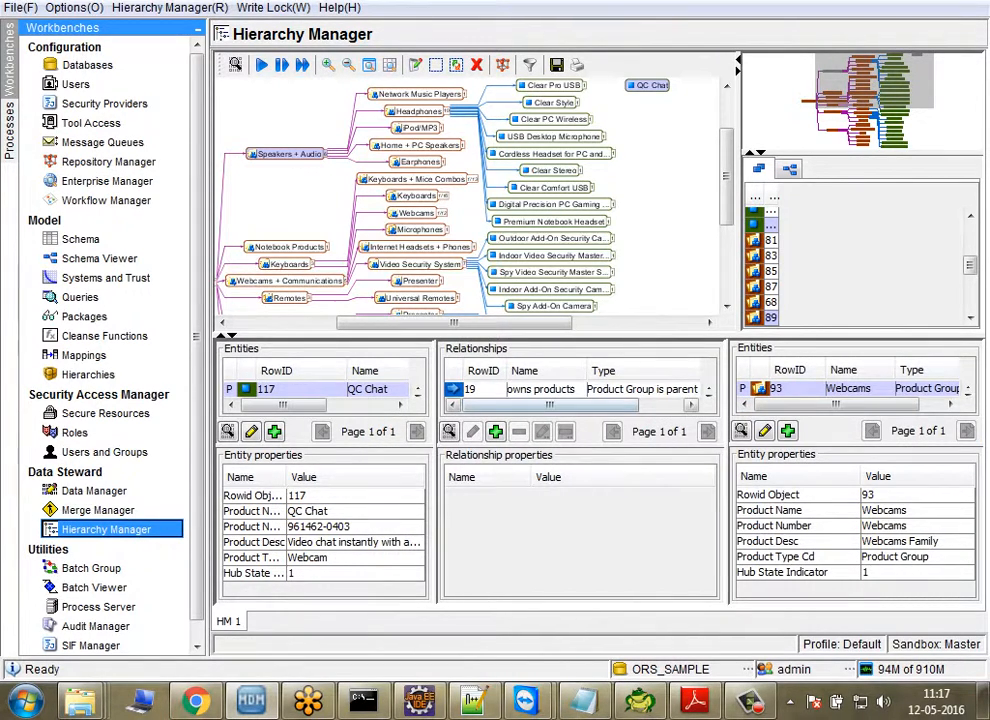
drag(549, 404, 593, 404)
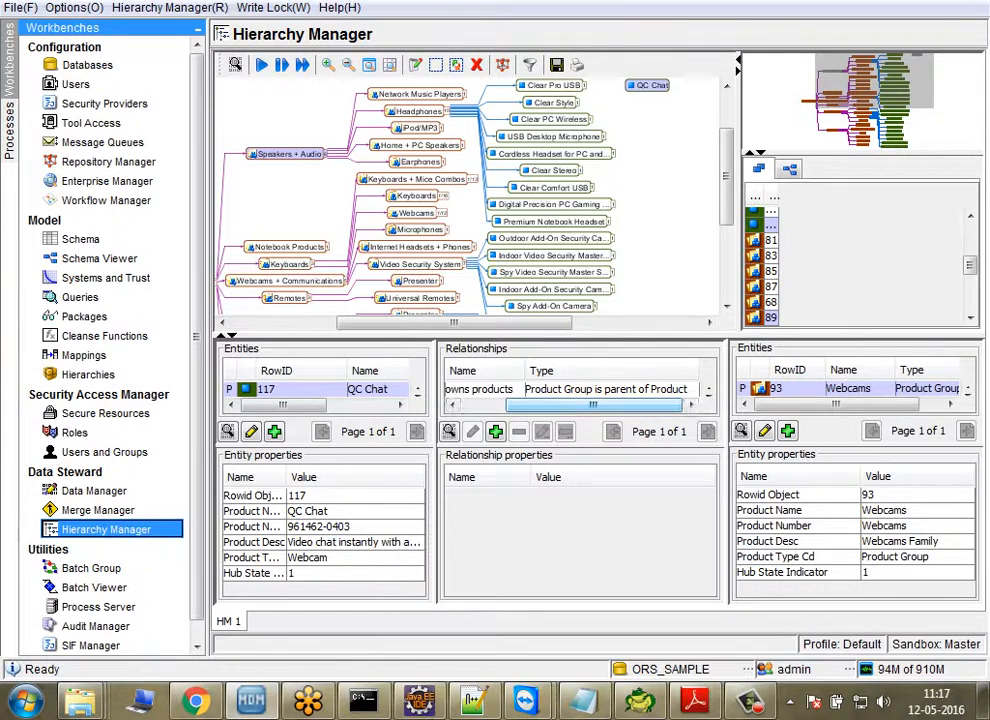